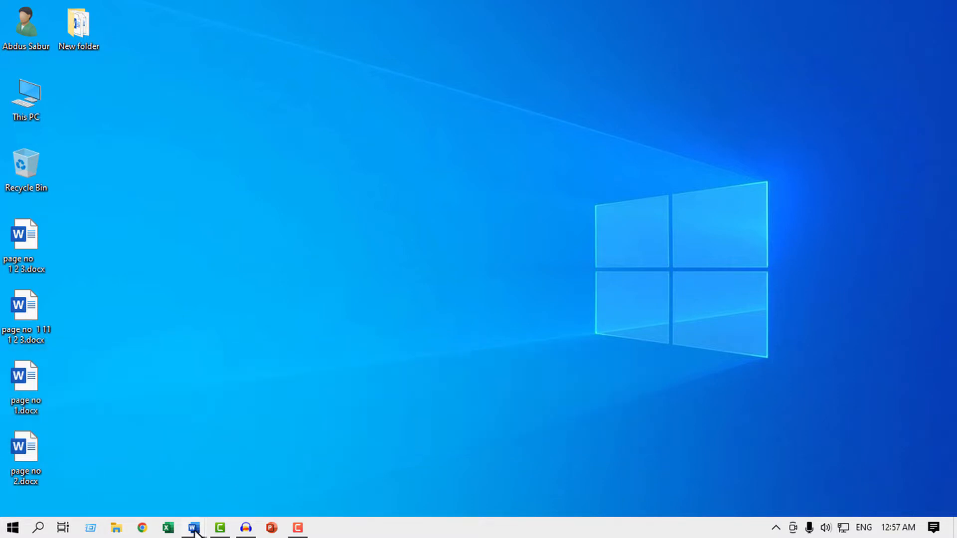
# Step: Bring up the document page no 1 11 1 2 3.docx, examine the footer page numbering across its opening pages, and minimize it
pyautogui.moveTo(193, 526)
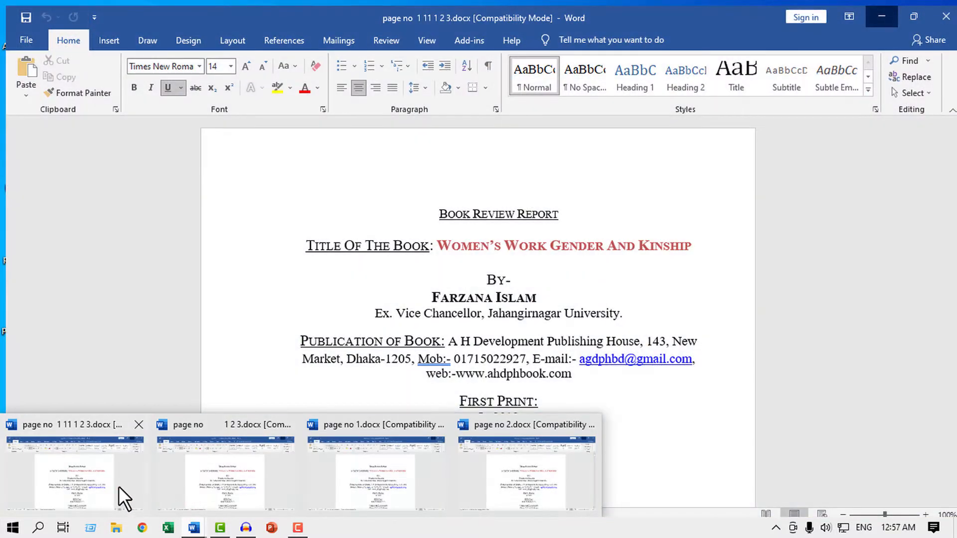
pyautogui.click(119, 486)
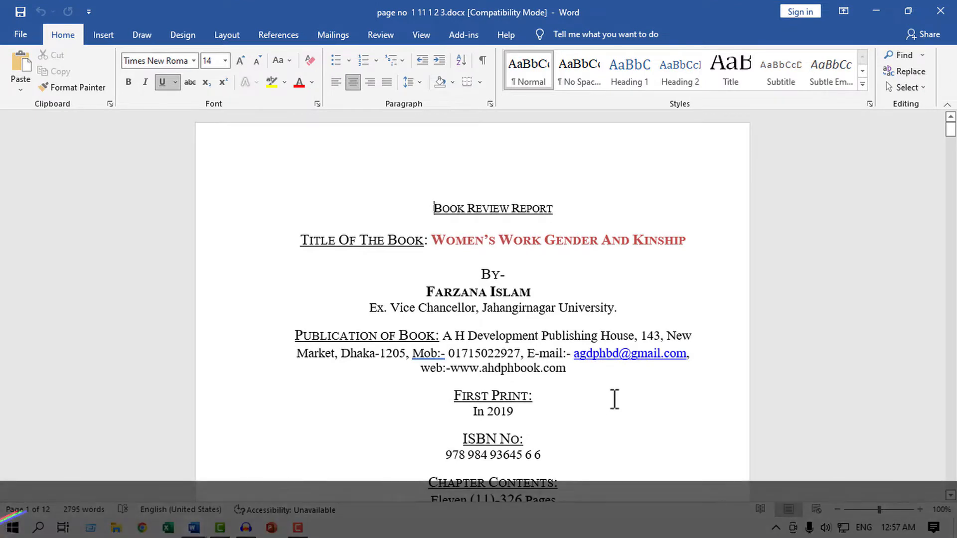
pyautogui.scroll(-4, 609, 407)
pyautogui.scroll(-10, 614, 401)
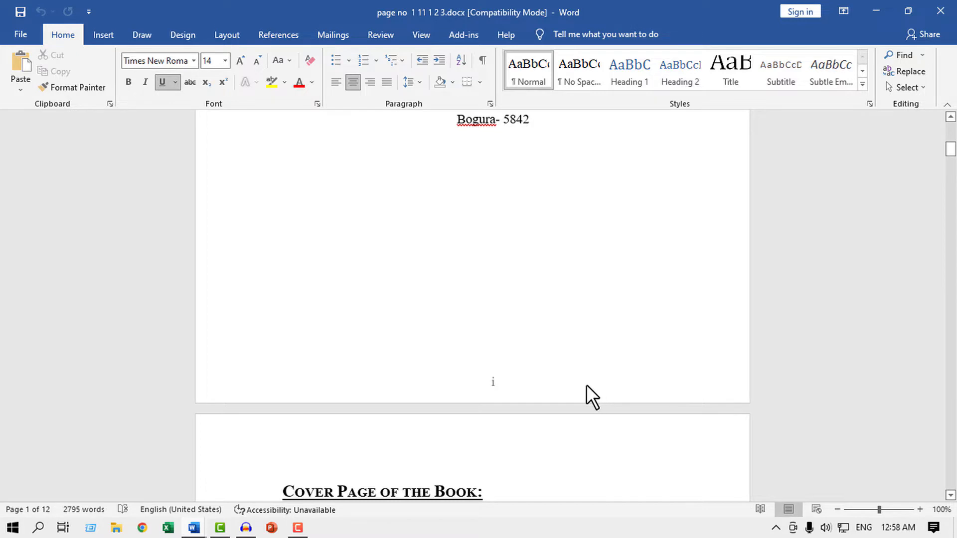
pyautogui.scroll(5, 598, 389)
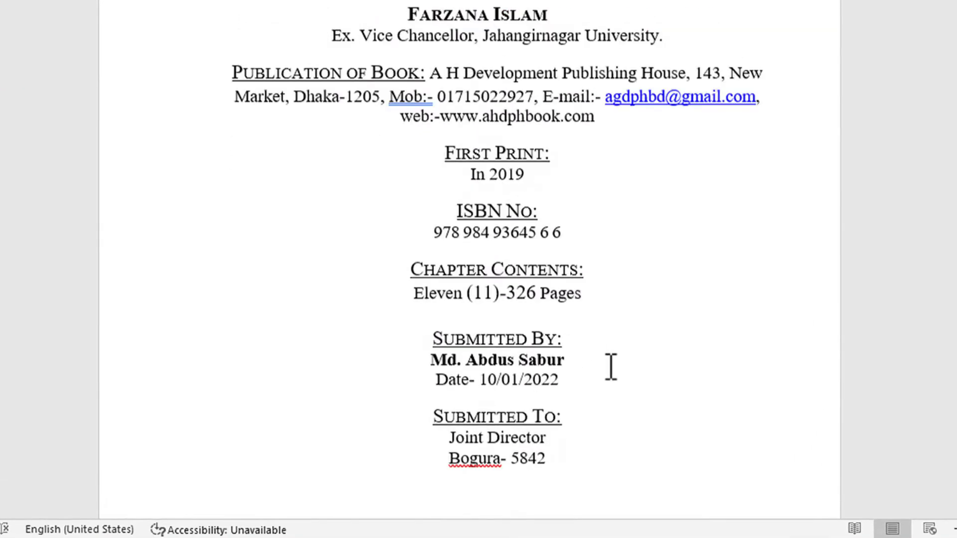
pyautogui.scroll(-5, 573, 386)
pyautogui.scroll(-15, 593, 399)
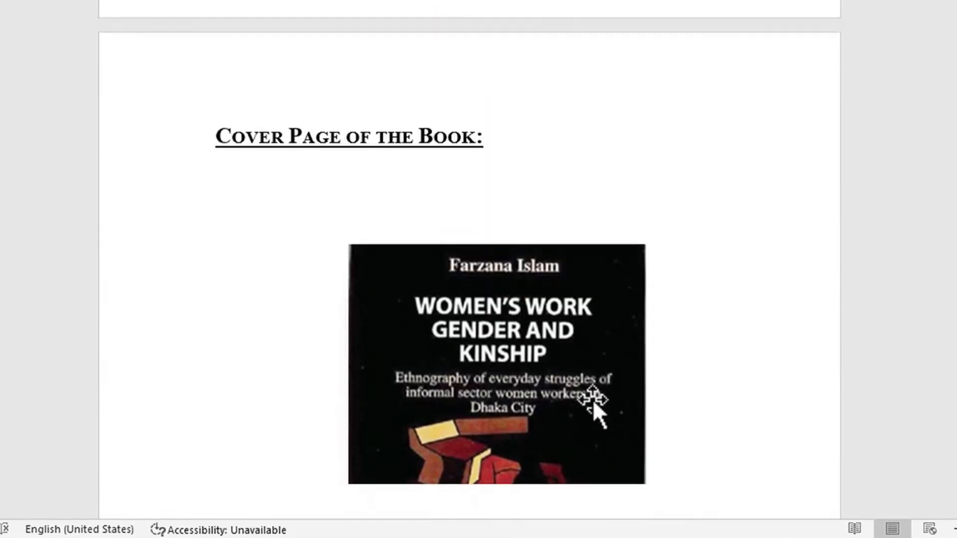
pyautogui.scroll(-2, 652, 423)
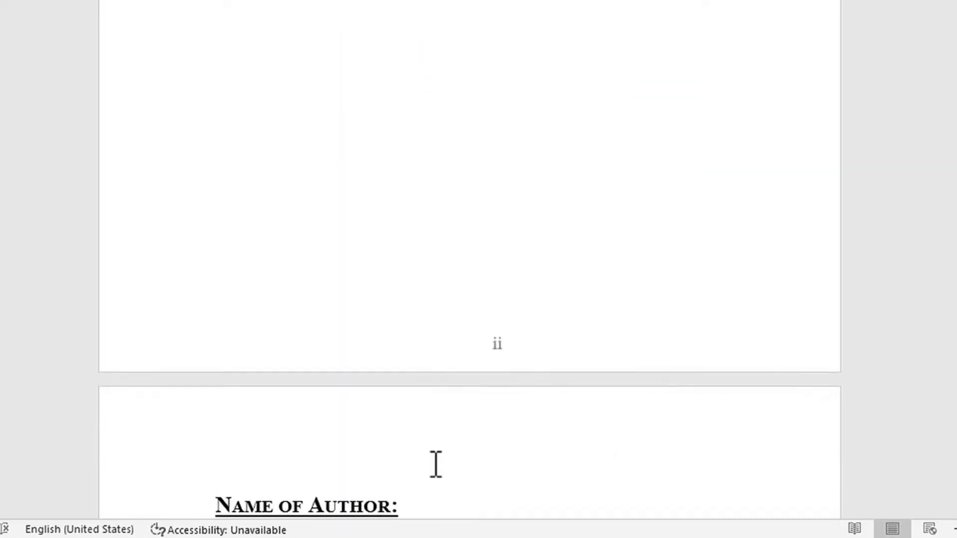
pyautogui.scroll(-20, 618, 406)
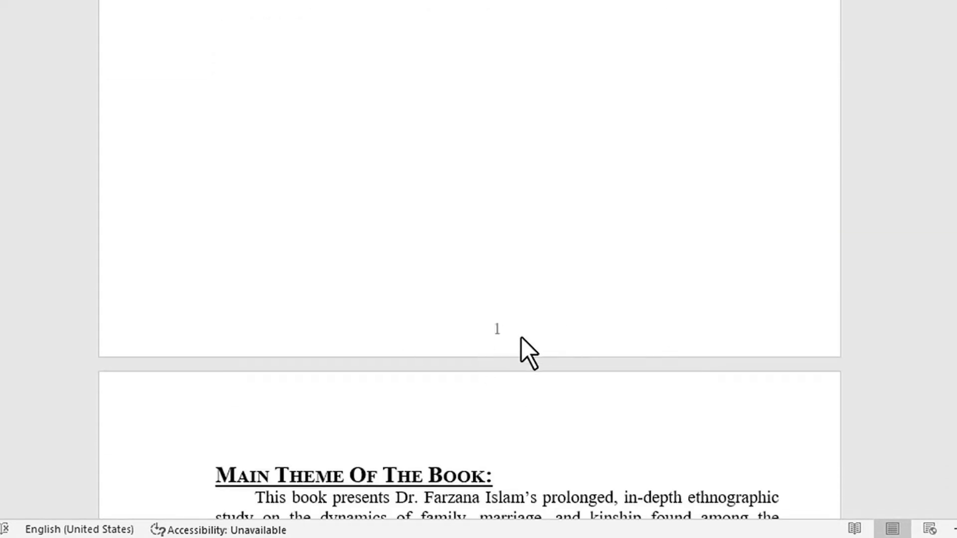
pyautogui.scroll(-20, 521, 338)
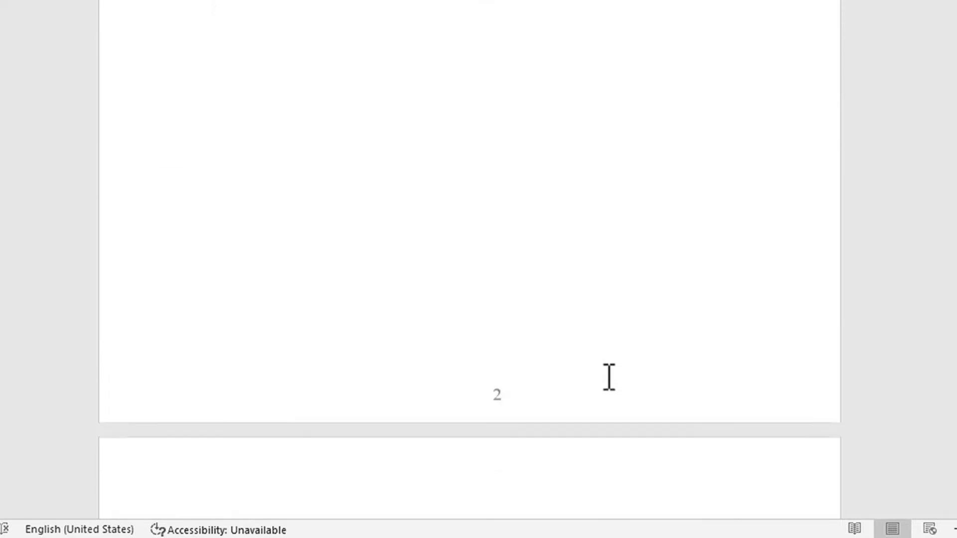
pyautogui.scroll(-15, 609, 377)
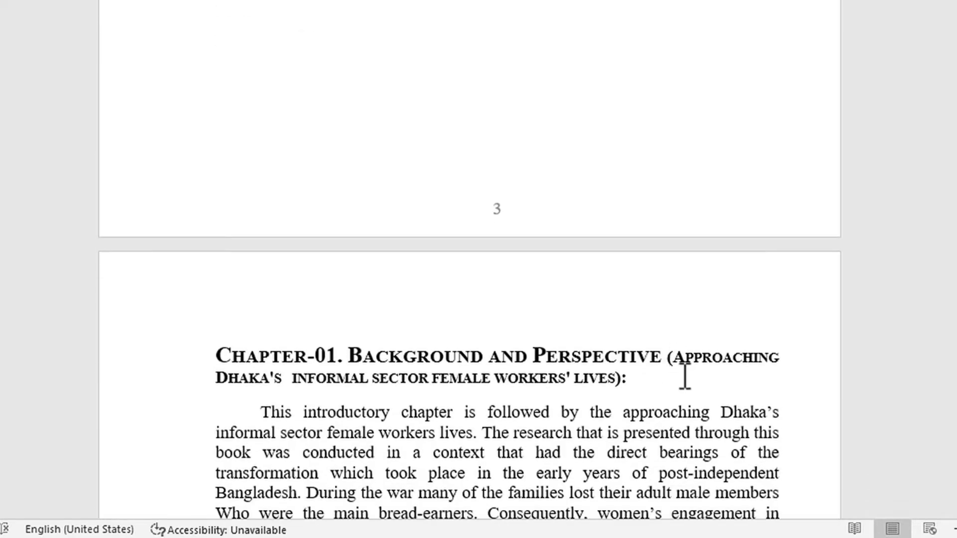
pyautogui.scroll(20, 641, 279)
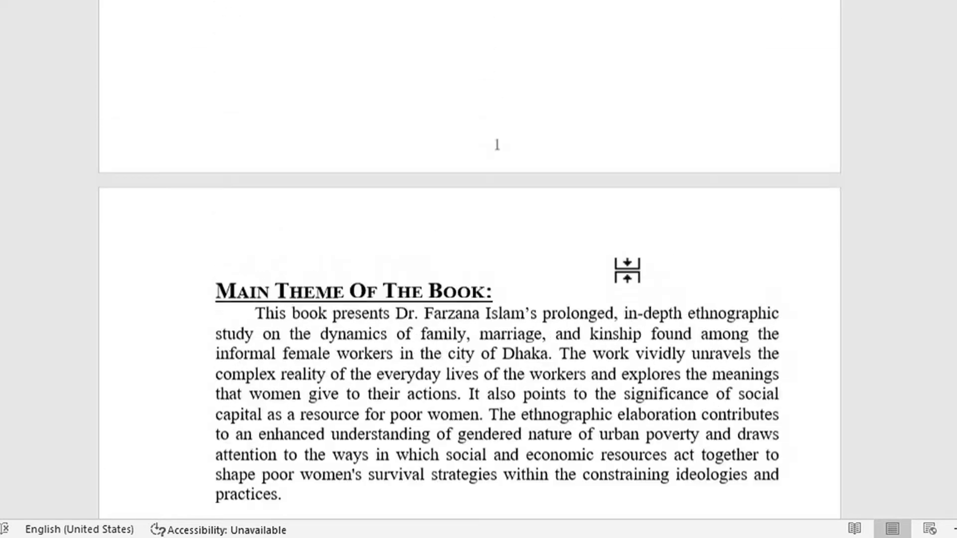
pyautogui.scroll(5, 628, 271)
pyautogui.scroll(-11, 627, 272)
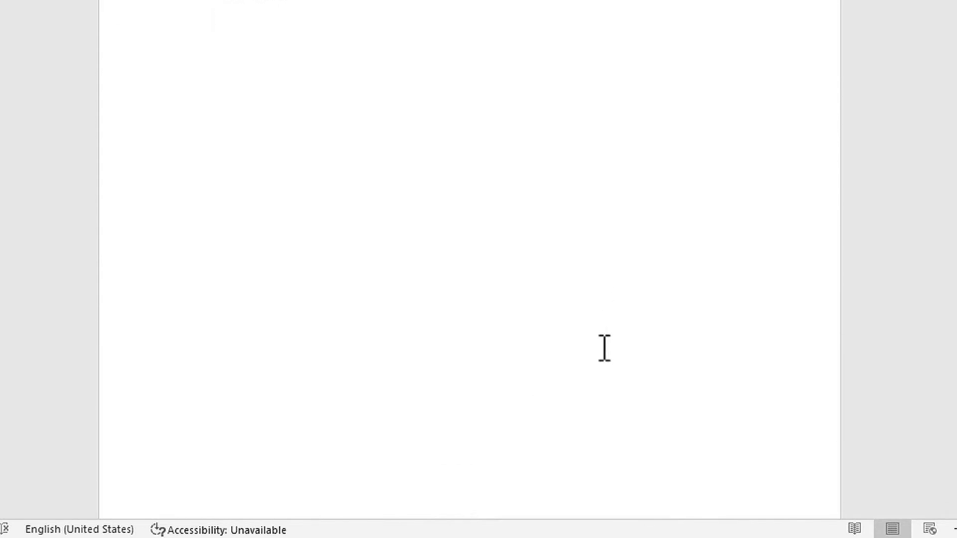
pyautogui.scroll(-15, 605, 348)
pyautogui.scroll(-2, 596, 419)
pyautogui.scroll(14, 592, 405)
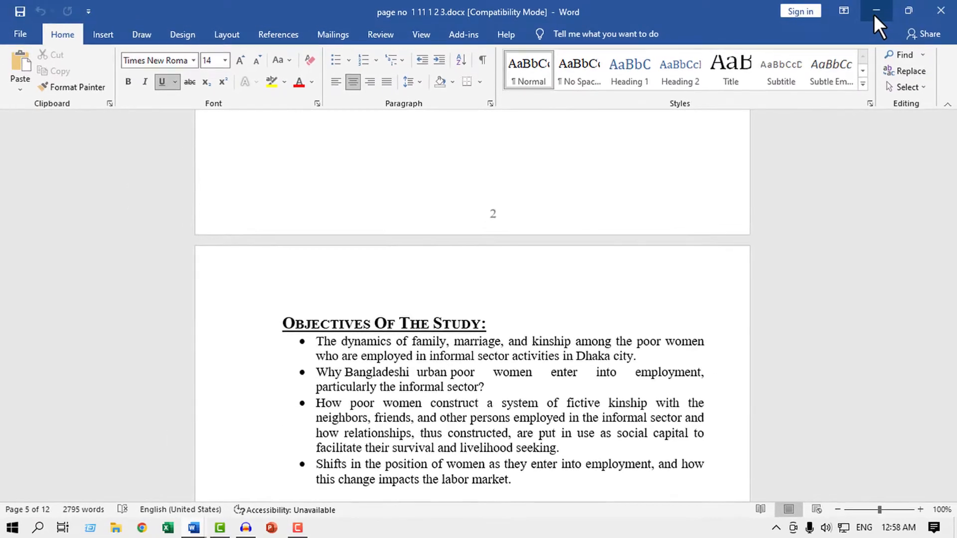
pyautogui.click(874, 14)
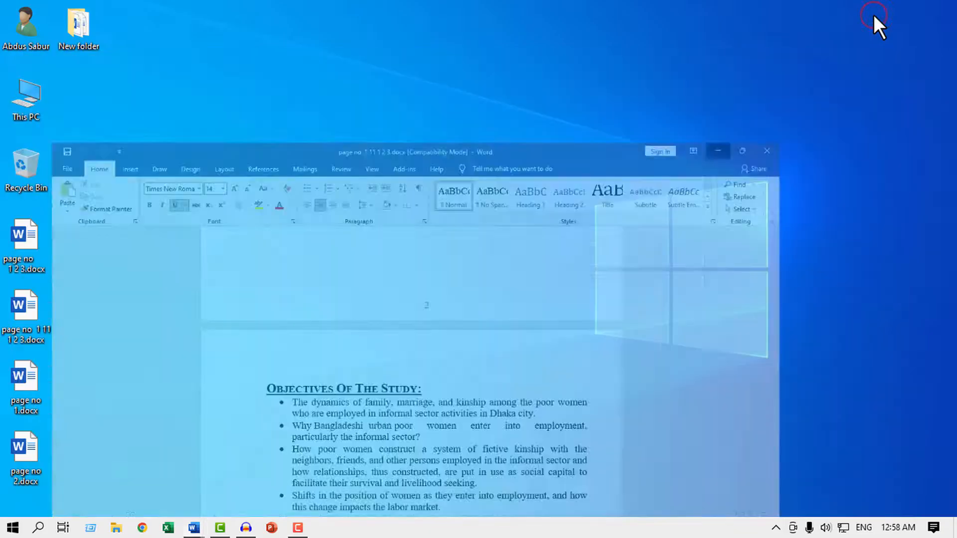
# Step: Bring up the document page no 1 2 3.docx, examine on which pages the footer numbering starts, and minimize it
pyautogui.moveTo(194, 528)
pyautogui.click(227, 483)
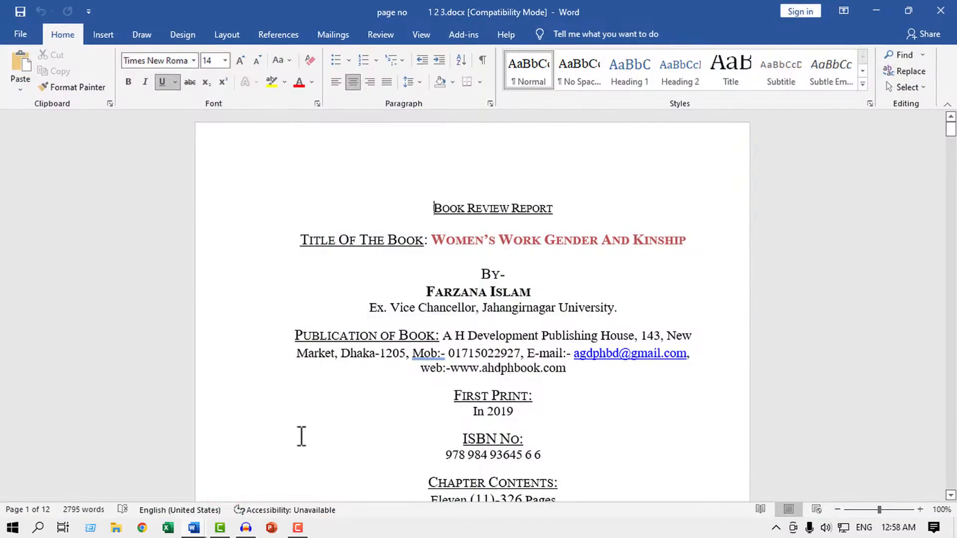
pyautogui.scroll(-3, 538, 338)
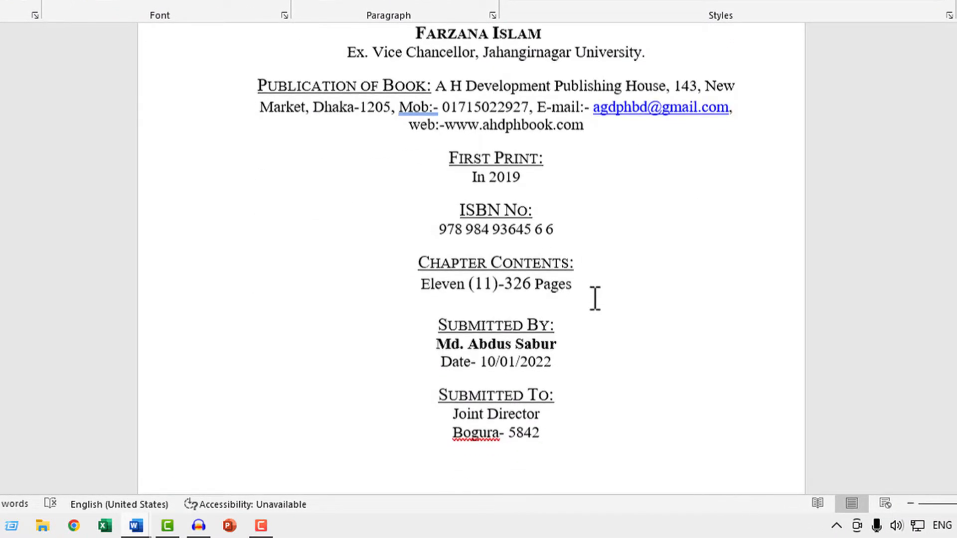
pyautogui.scroll(-15, 595, 298)
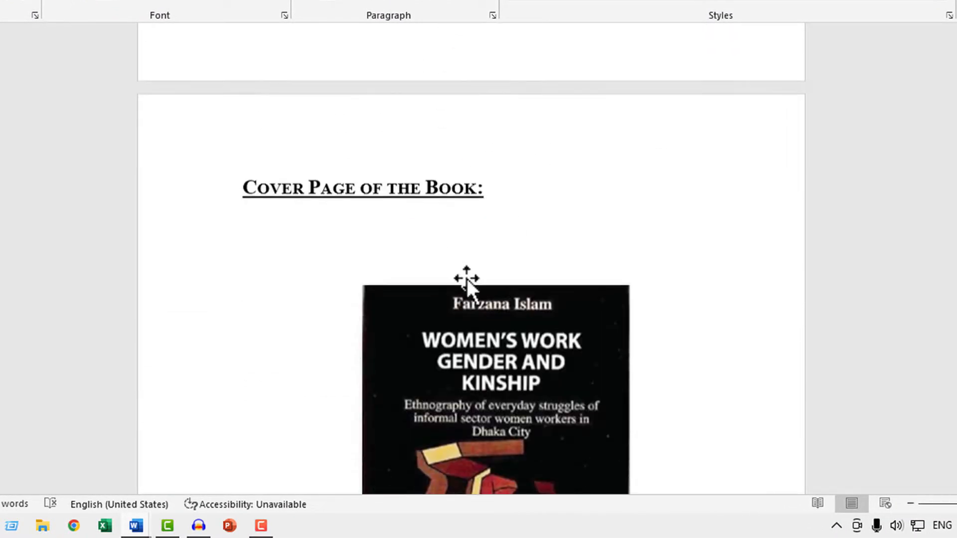
pyautogui.scroll(-12, 466, 279)
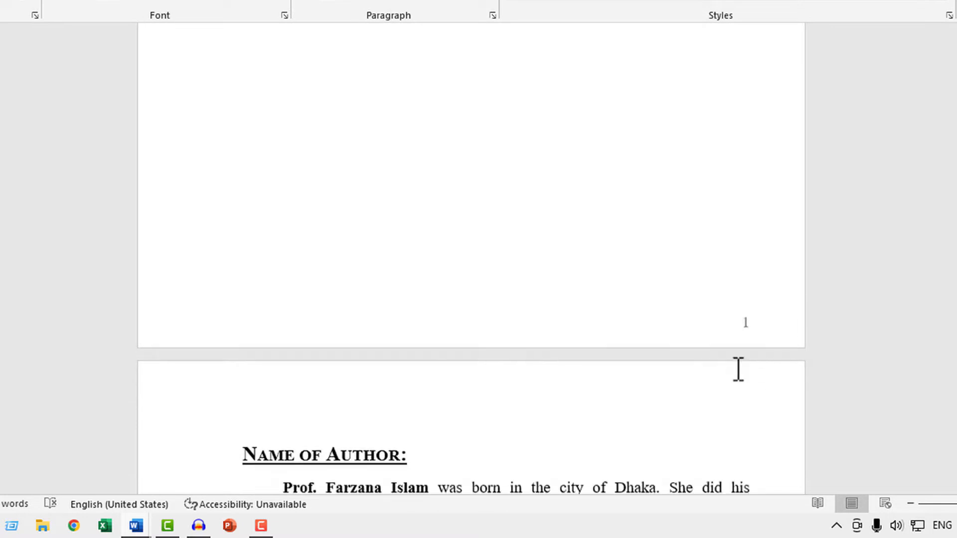
pyautogui.scroll(-12, 738, 369)
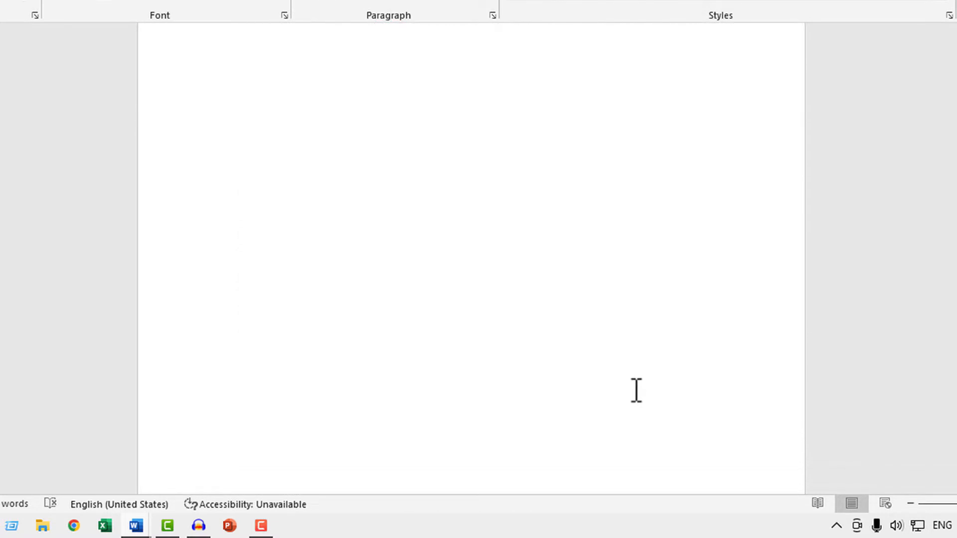
pyautogui.scroll(-10, 637, 391)
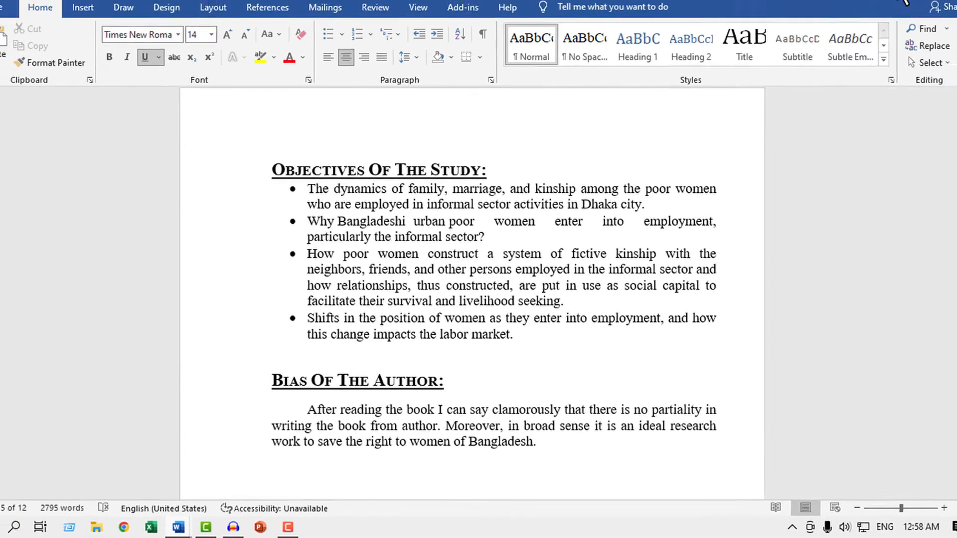
pyautogui.click(888, 8)
pyautogui.rightClick(297, 273)
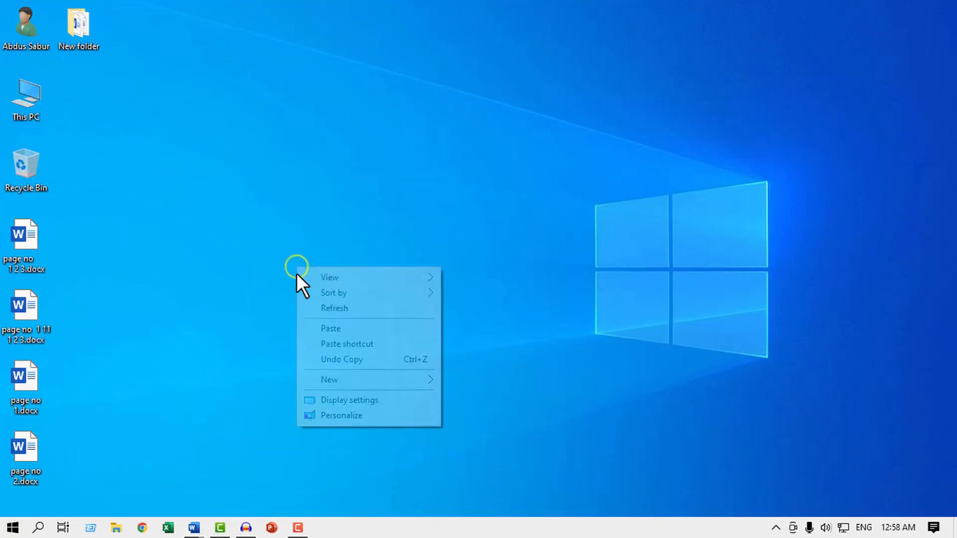
pyautogui.click(334, 309)
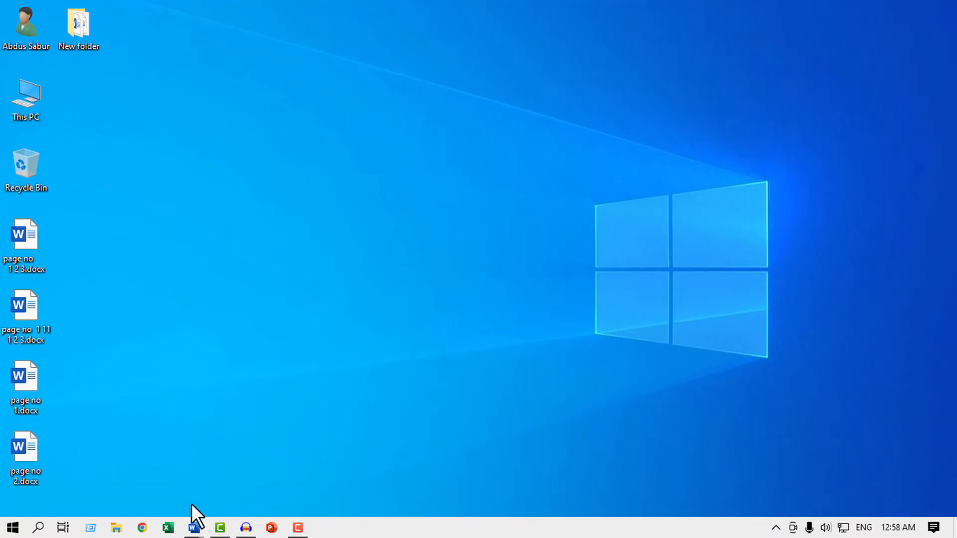
# Step: Bring up page no 1.docx and check the bottoms of its first pages for page numbers
pyautogui.moveTo(197, 526)
pyautogui.click(399, 475)
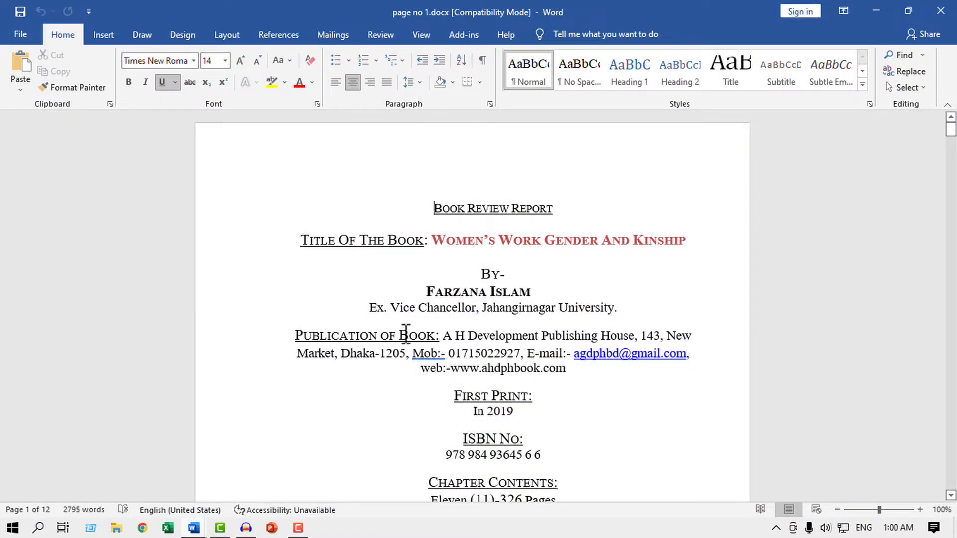
pyautogui.scroll(-15, 437, 230)
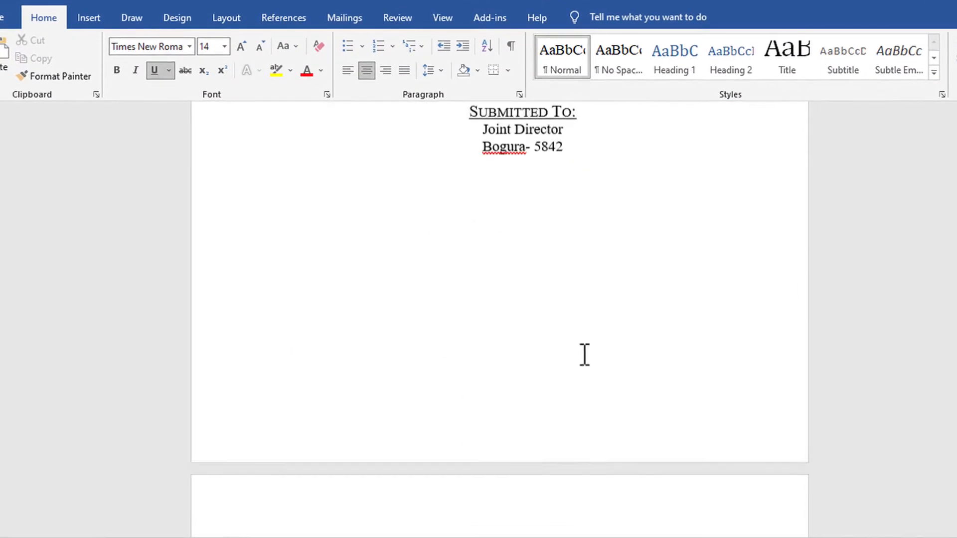
pyautogui.scroll(-12, 561, 372)
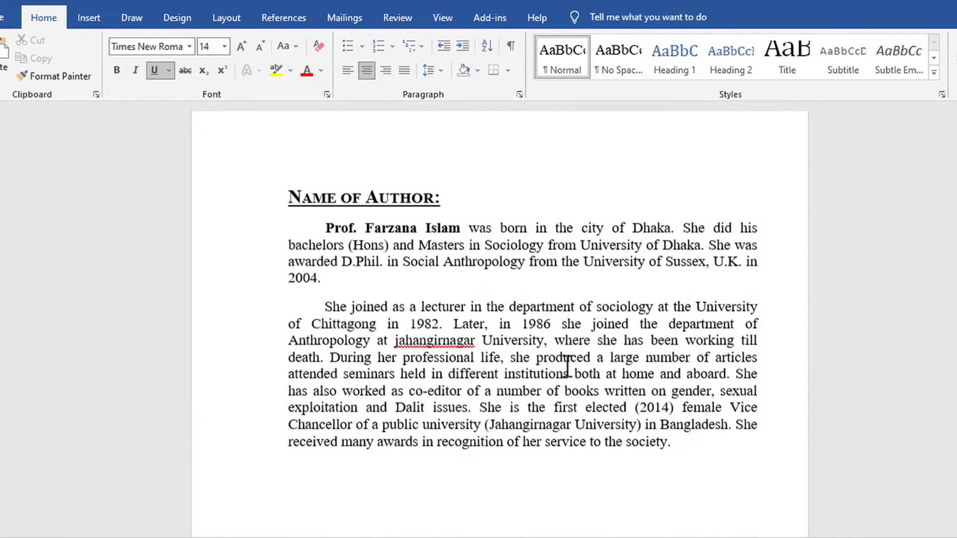
pyautogui.scroll(-6, 565, 362)
pyautogui.scroll(10, 564, 361)
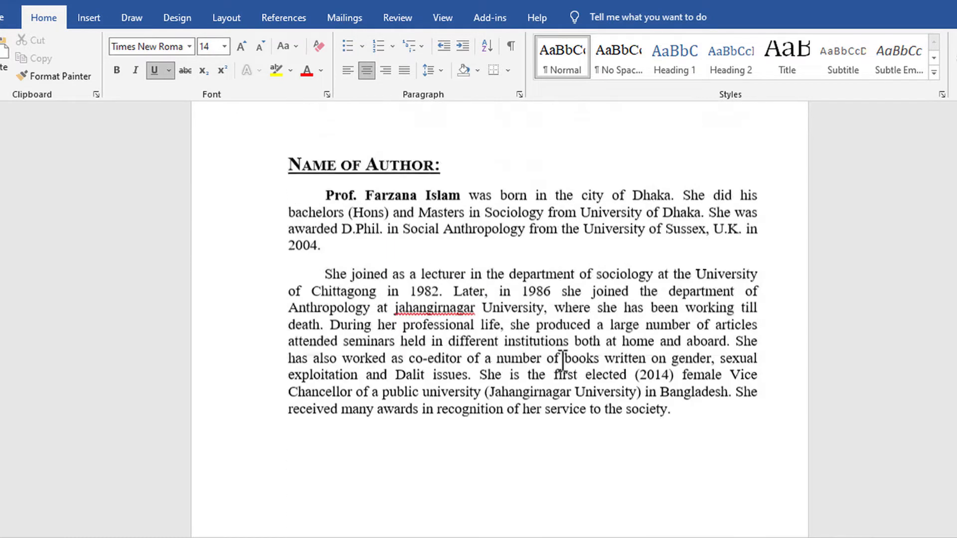
pyautogui.scroll(15, 562, 361)
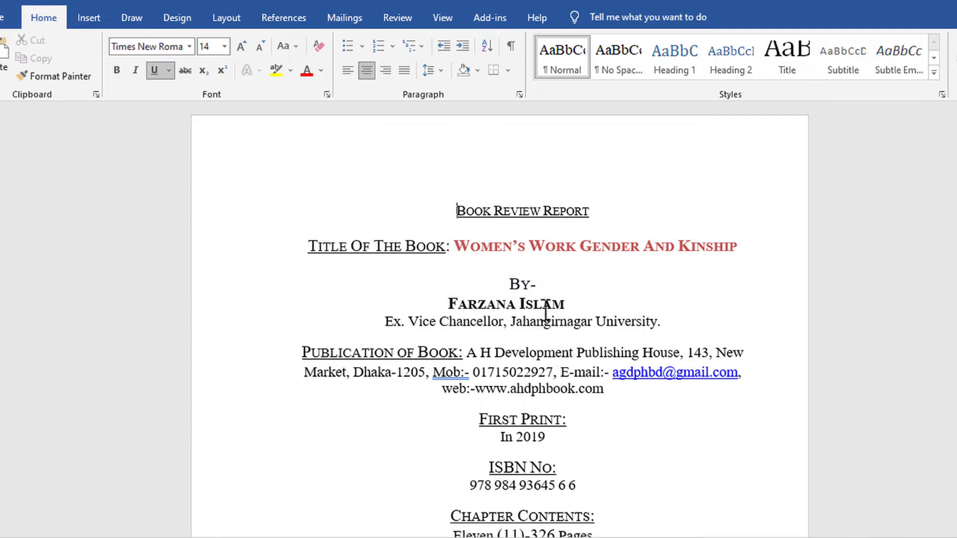
pyautogui.scroll(-10, 643, 384)
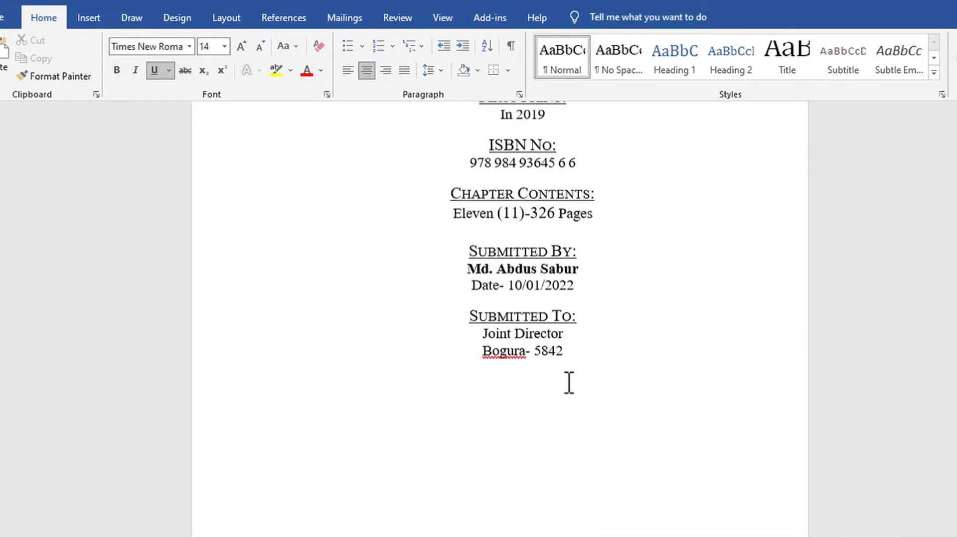
pyautogui.scroll(10, 568, 383)
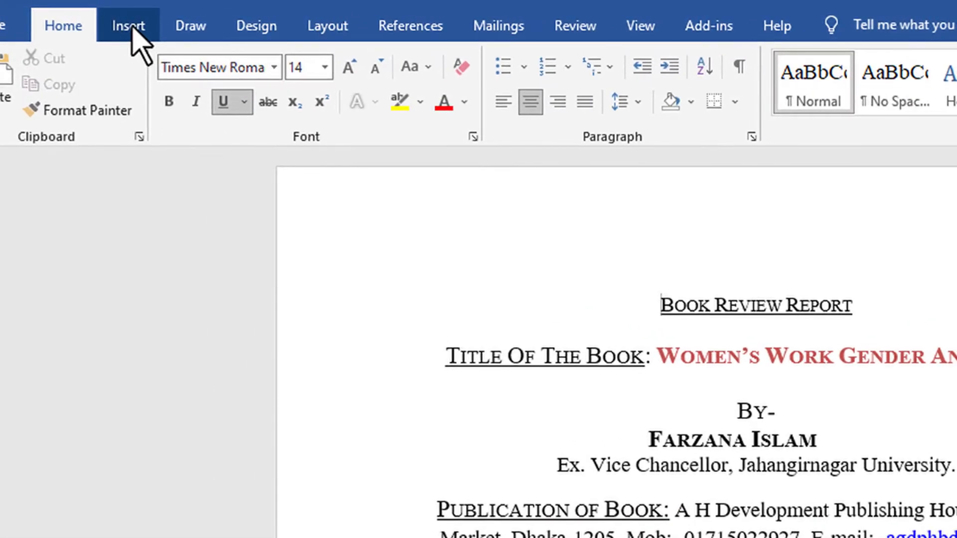
# Step: Insert page numbers at the bottom of the pages in the centred Plain Number 2 style
pyautogui.click(90, 19)
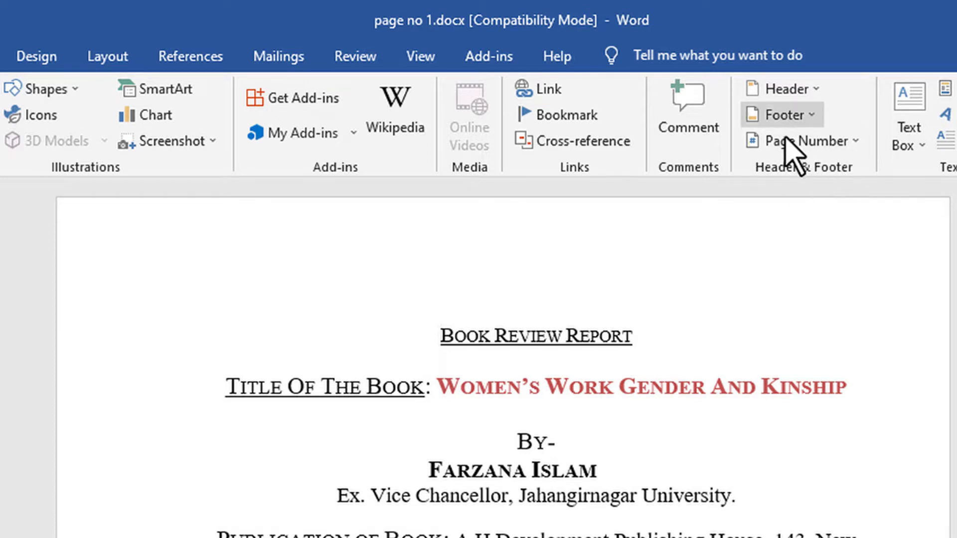
pyautogui.click(856, 142)
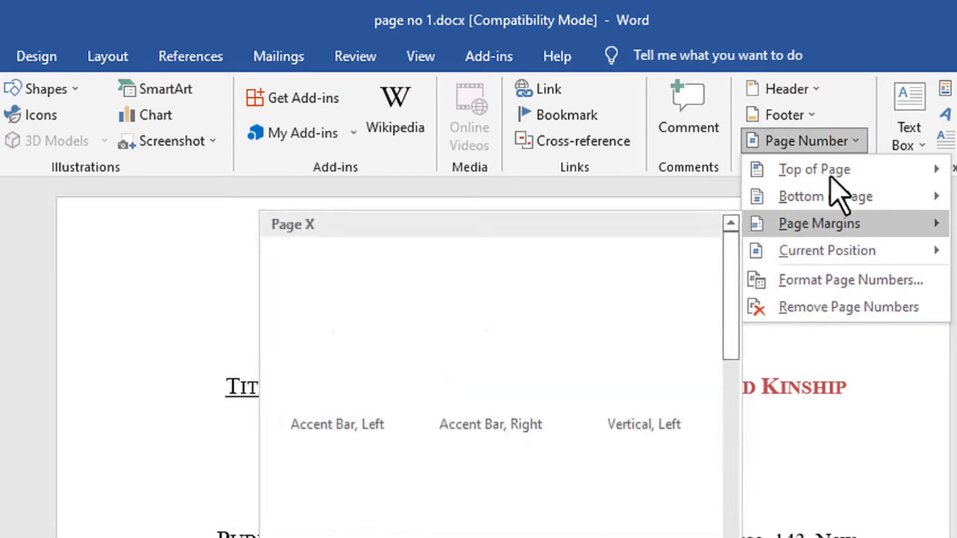
pyautogui.moveTo(833, 182)
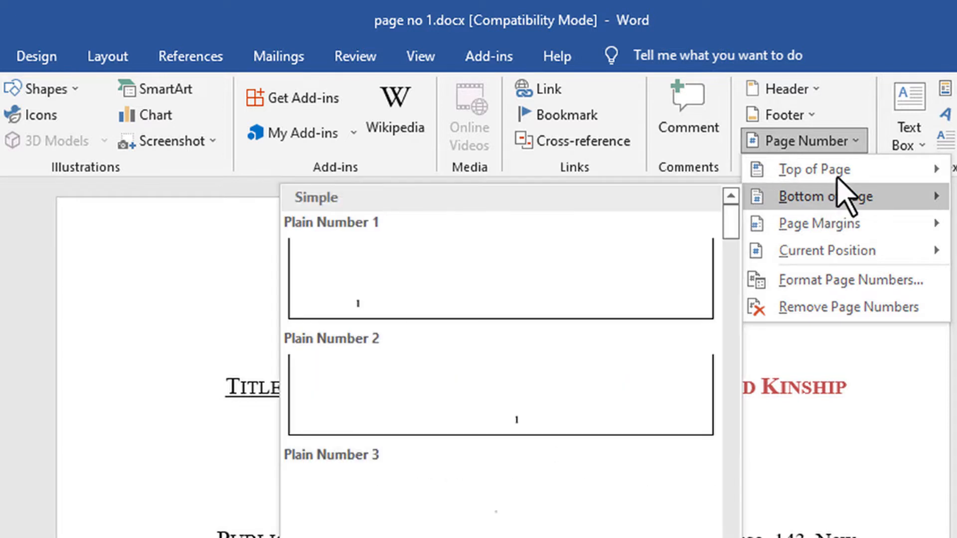
pyautogui.moveTo(730, 225); pyautogui.dragTo(704, 334)
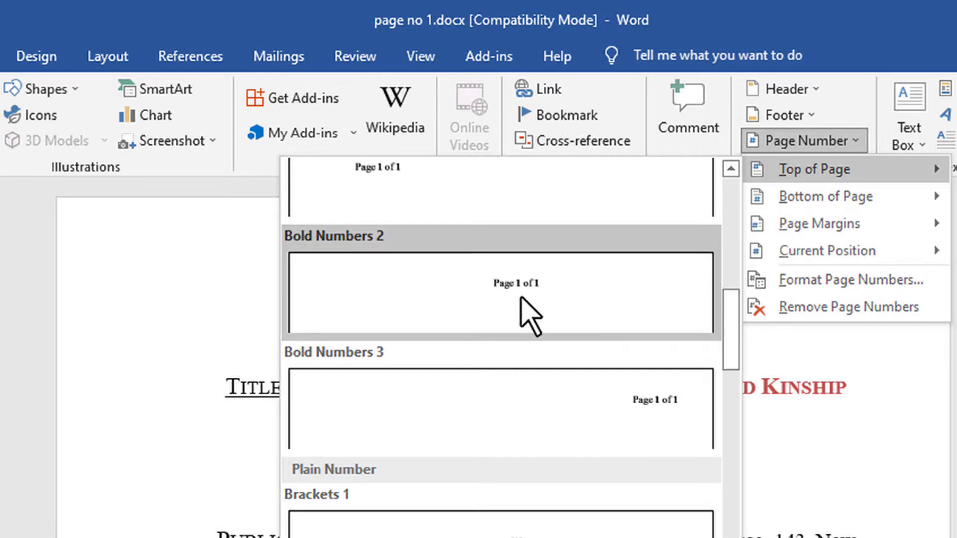
pyautogui.moveTo(850, 201)
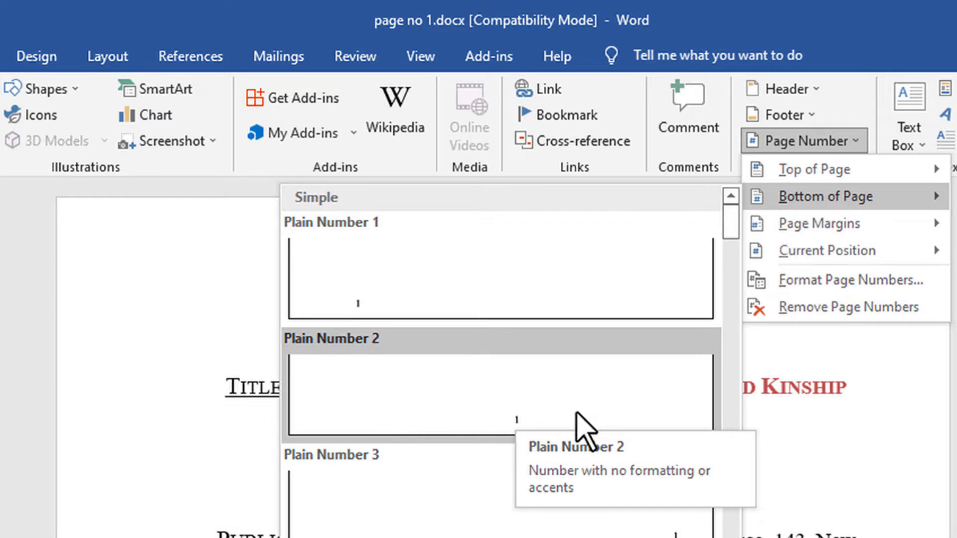
pyautogui.click(536, 416)
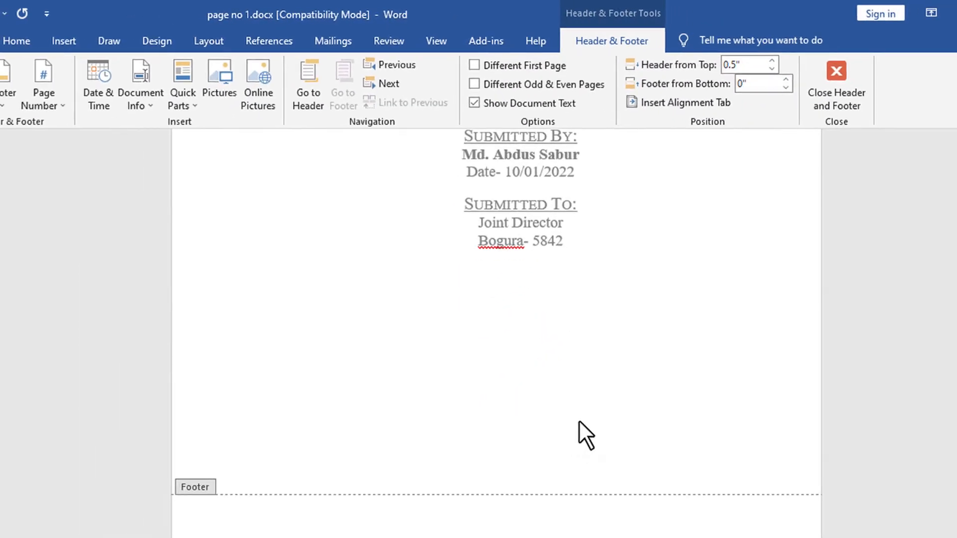
pyautogui.scroll(-15, 592, 427)
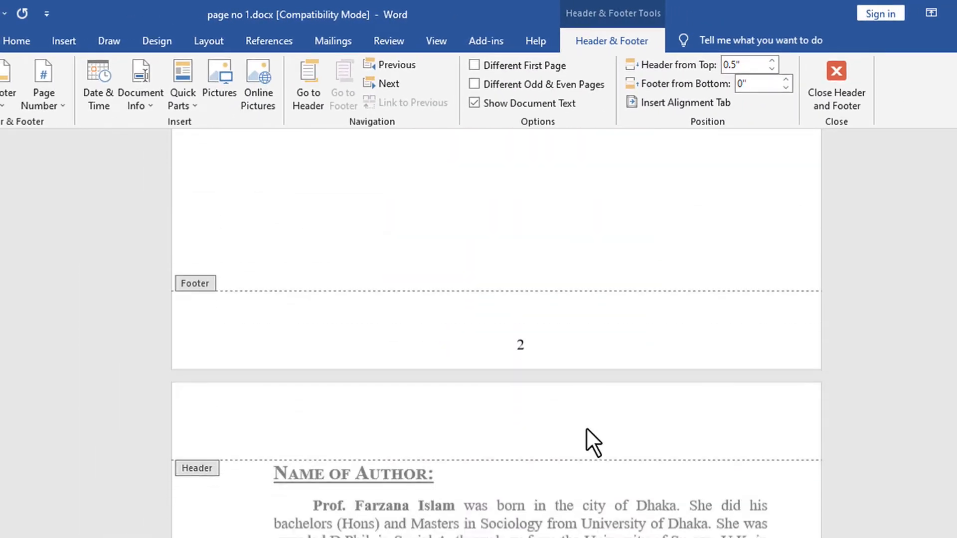
# Step: Check the page numbers across the opening pages and leave footer editing on the first page
pyautogui.scroll(-15, 585, 428)
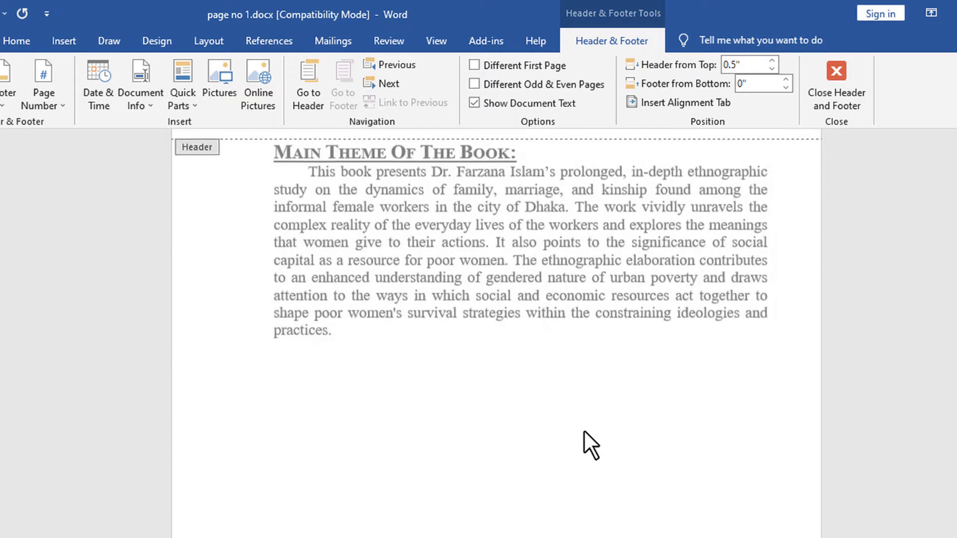
pyautogui.scroll(20, 581, 428)
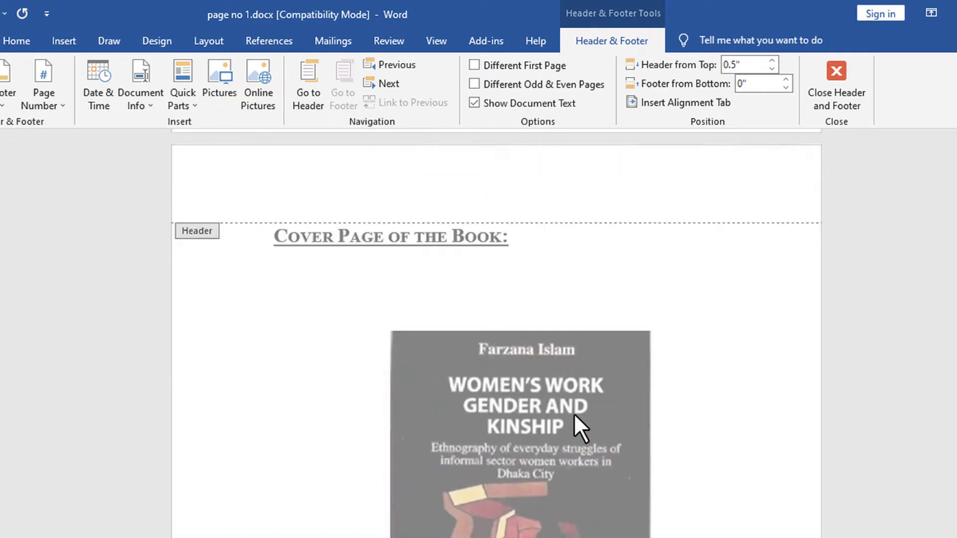
pyautogui.scroll(12, 574, 414)
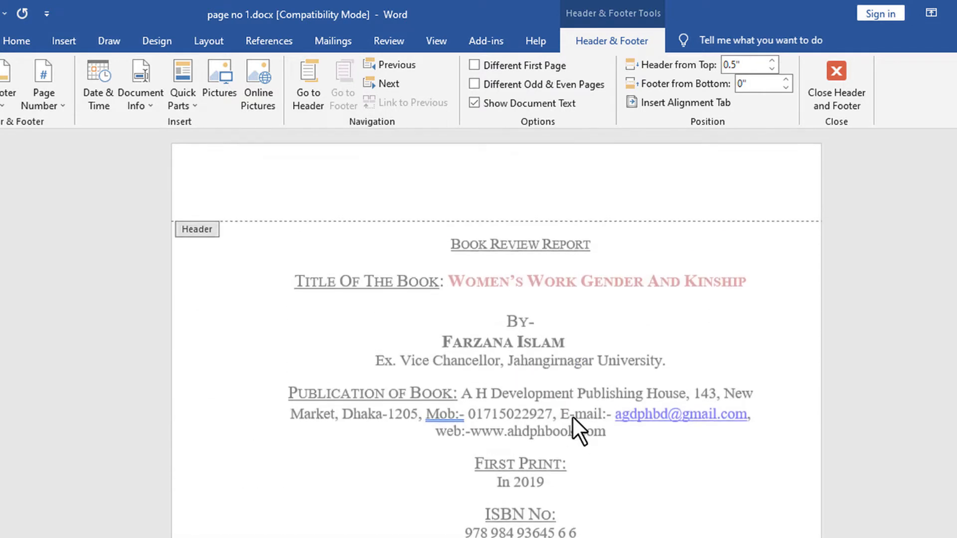
pyautogui.scroll(-9, 573, 424)
pyautogui.doubleClick(668, 392)
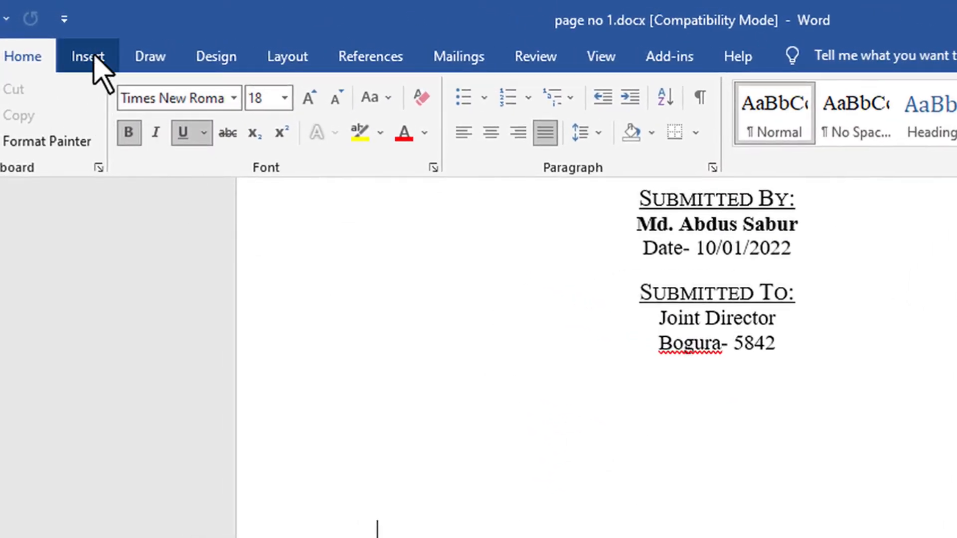
# Step: Format the page numbers as lowercase Roman numerals (i, ii, iii, ...) with numbering starting at i
pyautogui.click(90, 56)
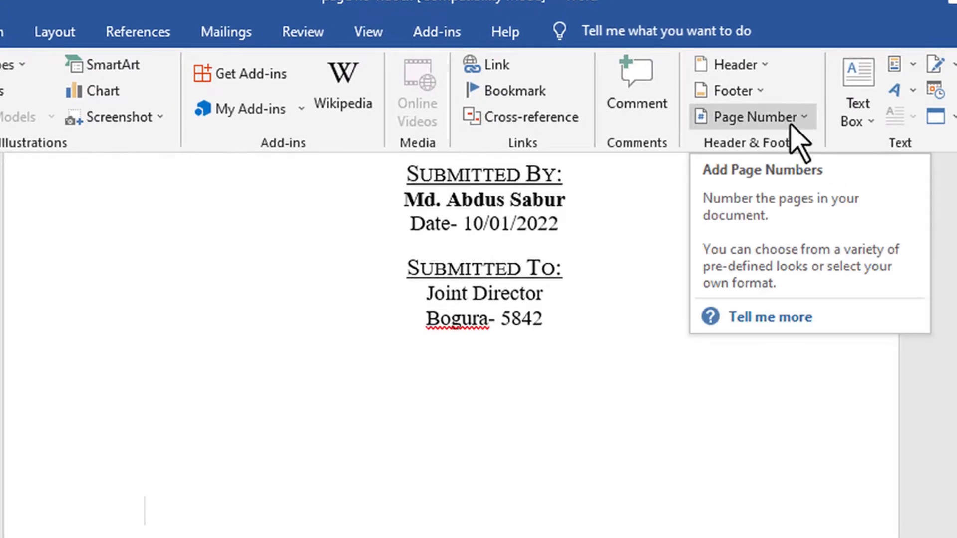
pyautogui.click(805, 118)
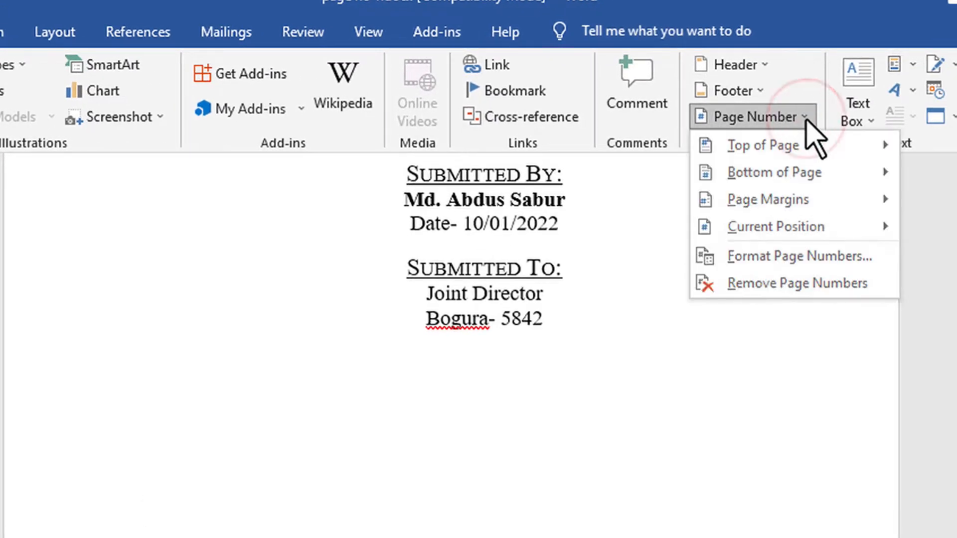
pyautogui.click(808, 264)
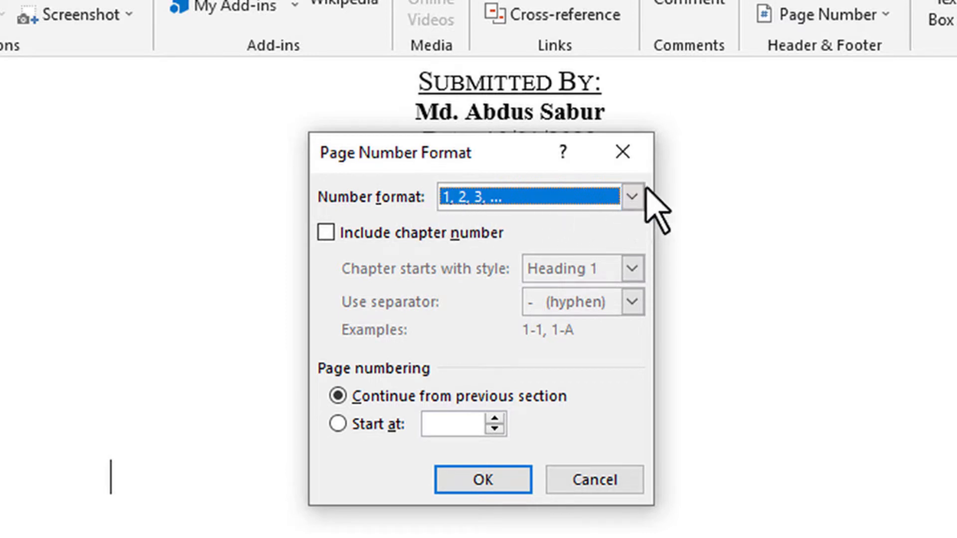
pyautogui.click(632, 198)
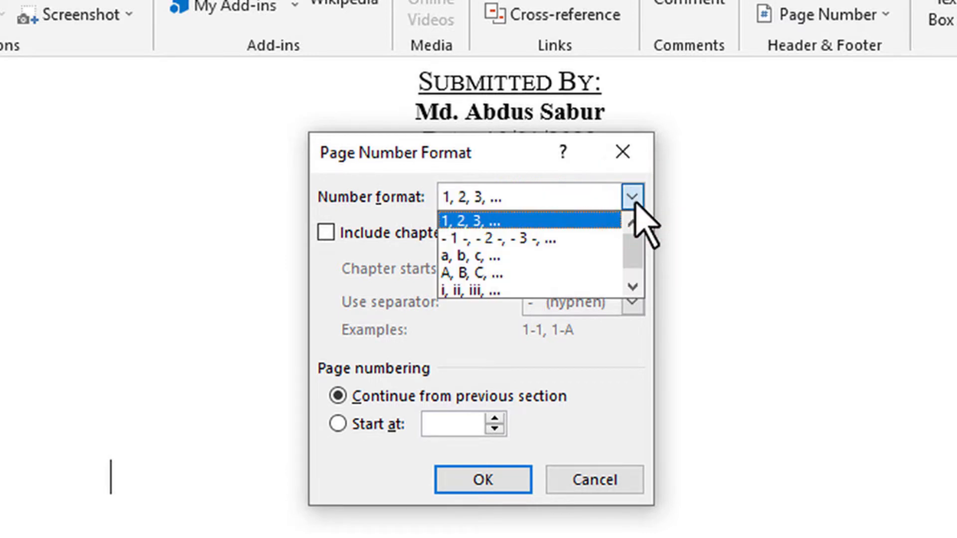
pyautogui.click(493, 292)
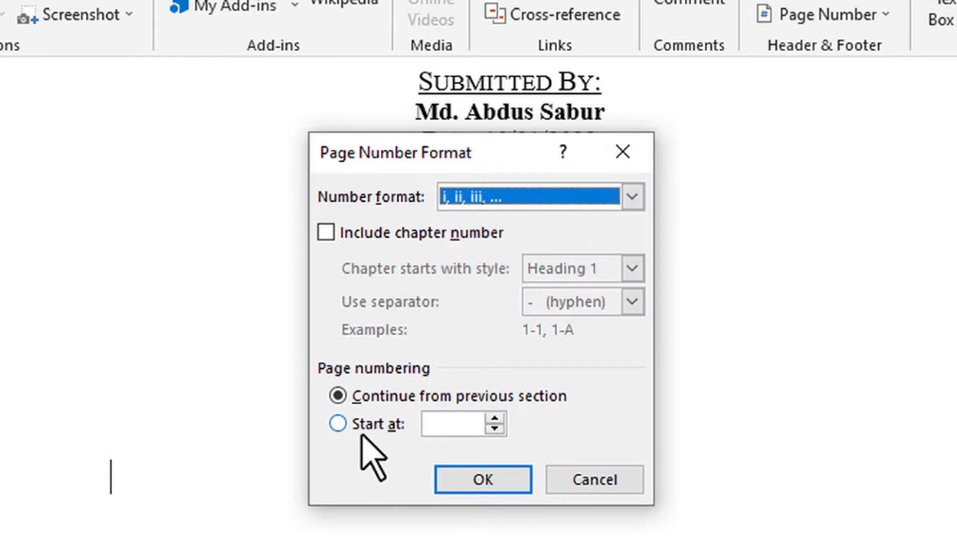
pyautogui.click(337, 424)
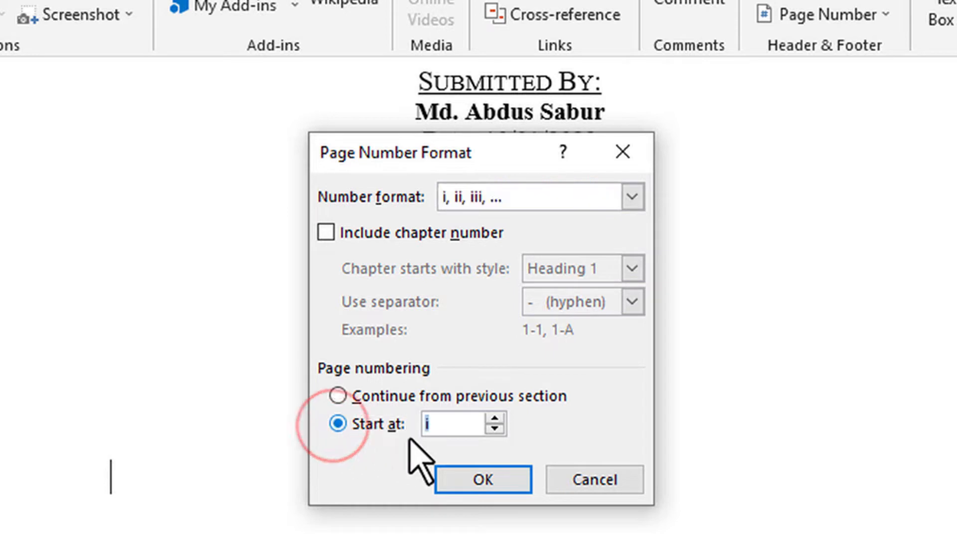
pyautogui.click(451, 425)
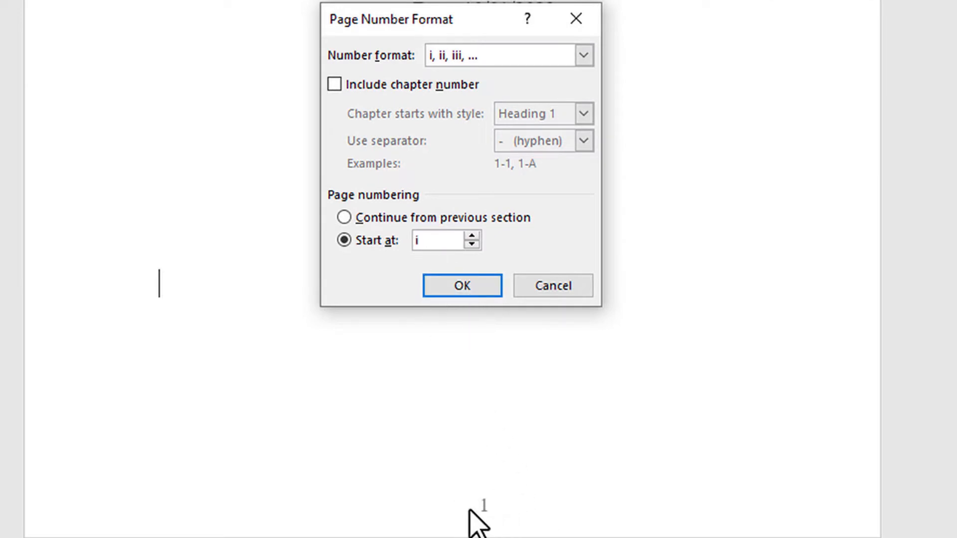
pyautogui.click(463, 286)
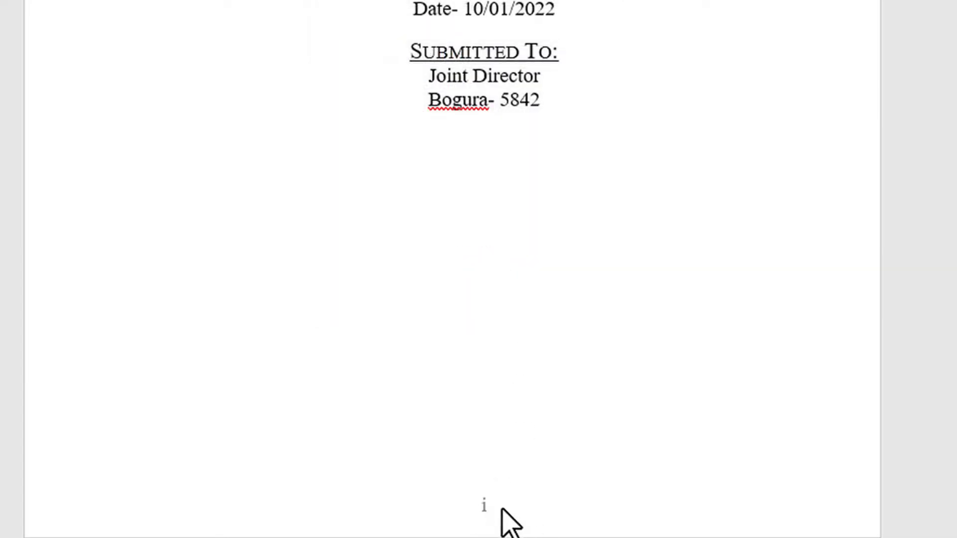
# Step: Examine the footer numerals on the opening pages and the transition from the book cover page to the Name of Author page
pyautogui.scroll(-20, 533, 524)
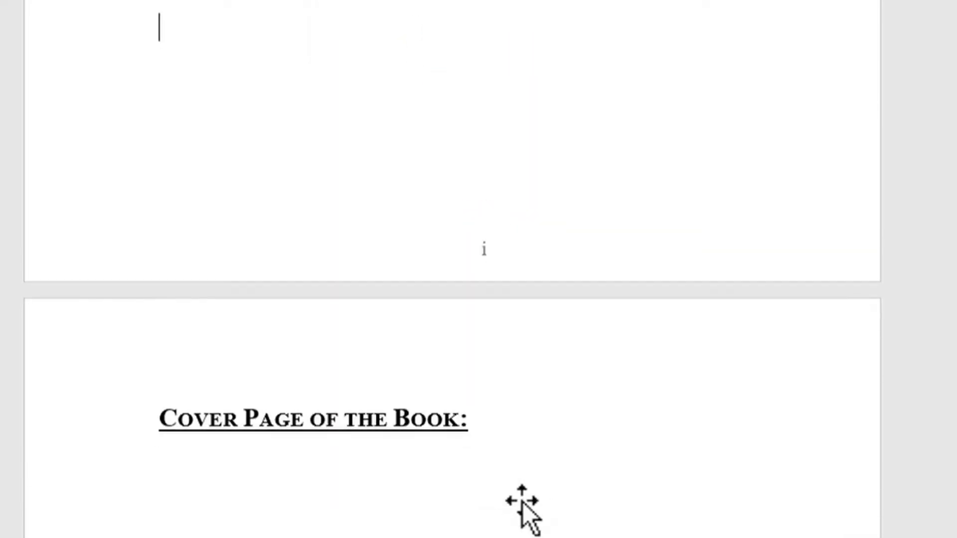
pyautogui.scroll(-17, 548, 496)
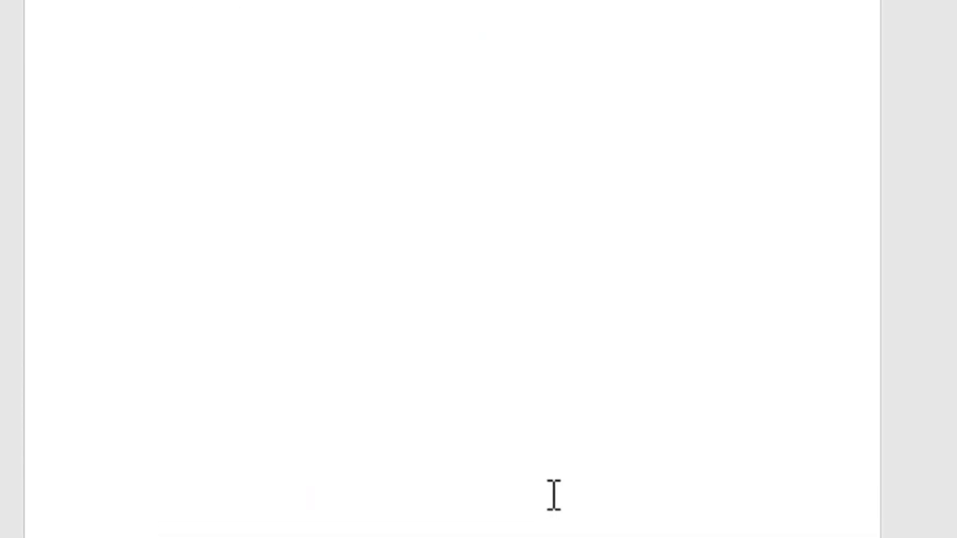
pyautogui.scroll(10, 558, 493)
pyautogui.scroll(15, 559, 482)
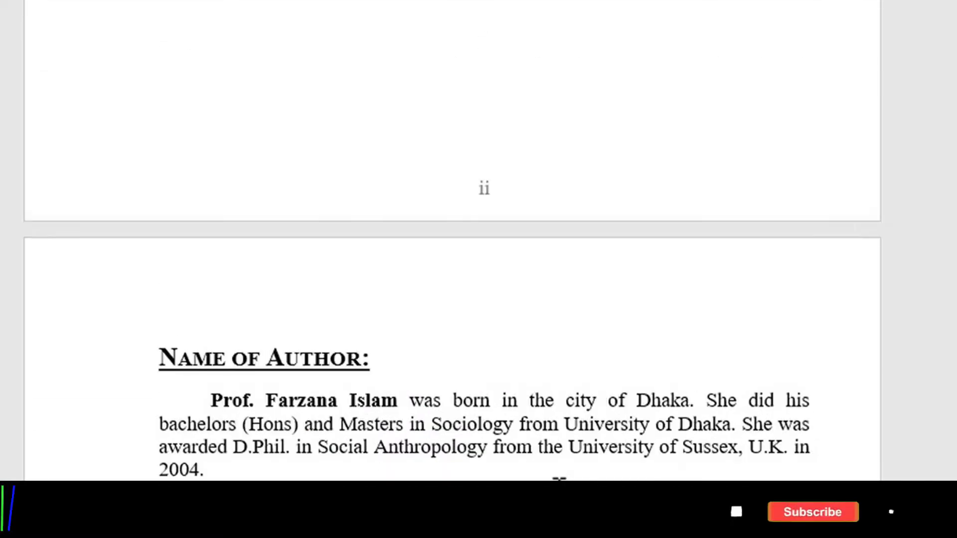
pyautogui.scroll(-10, 550, 474)
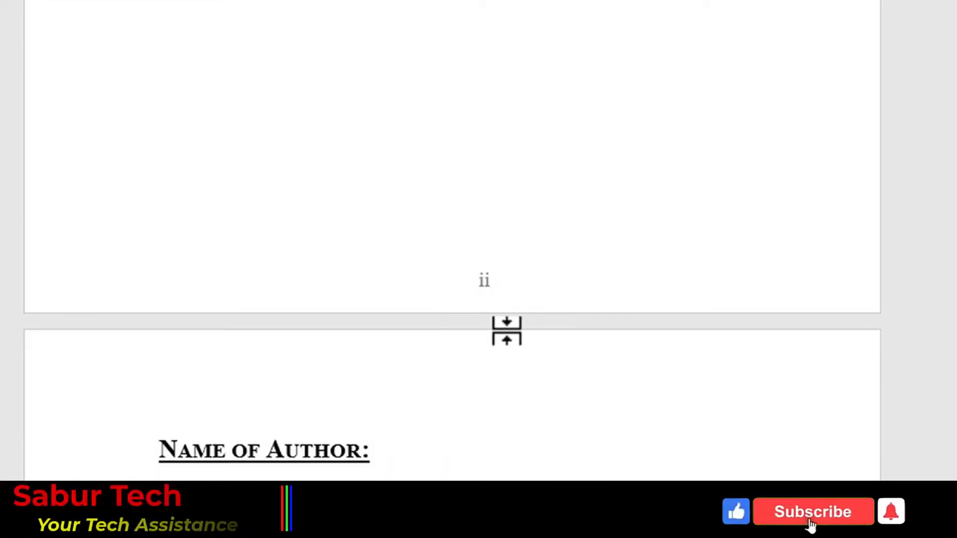
pyautogui.scroll(-15, 618, 445)
pyautogui.scroll(-5, 529, 447)
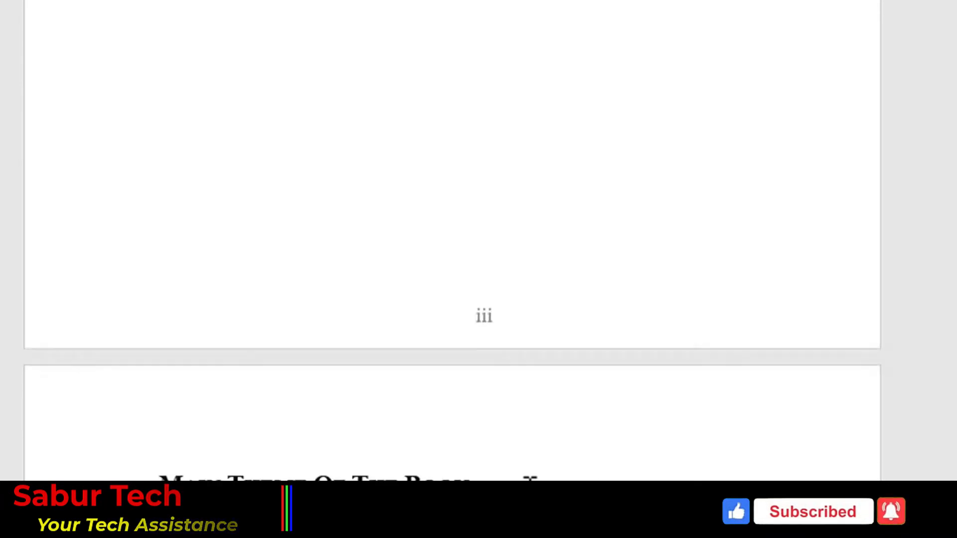
pyautogui.scroll(20, 529, 478)
pyautogui.scroll(-4, 524, 401)
pyautogui.scroll(-15, 589, 355)
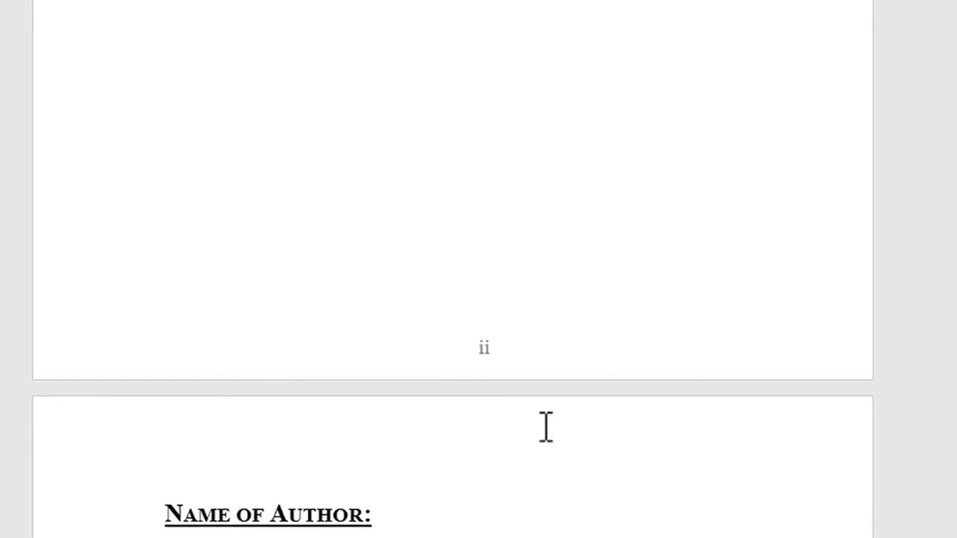
pyautogui.scroll(-3, 566, 408)
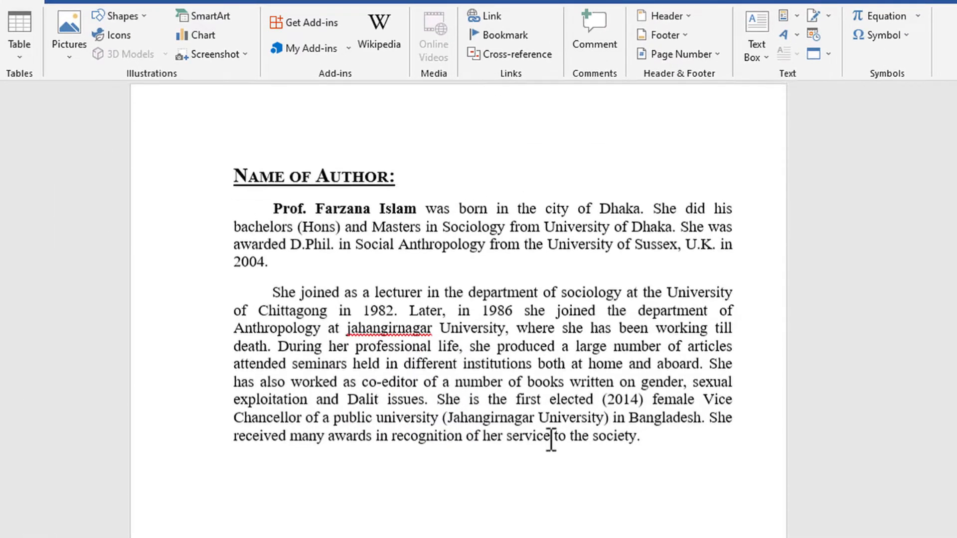
pyautogui.scroll(3, 552, 438)
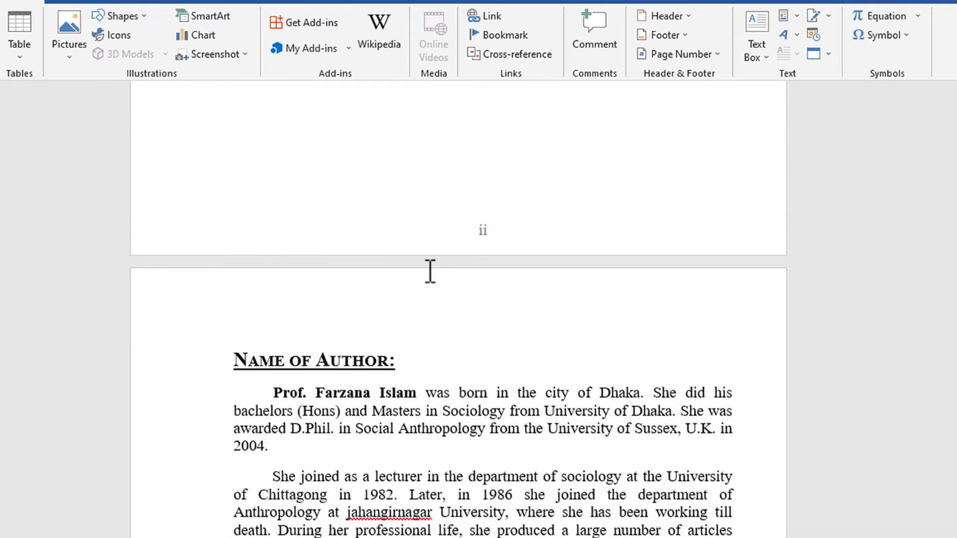
pyautogui.scroll(-5, 552, 332)
pyautogui.scroll(6, 581, 403)
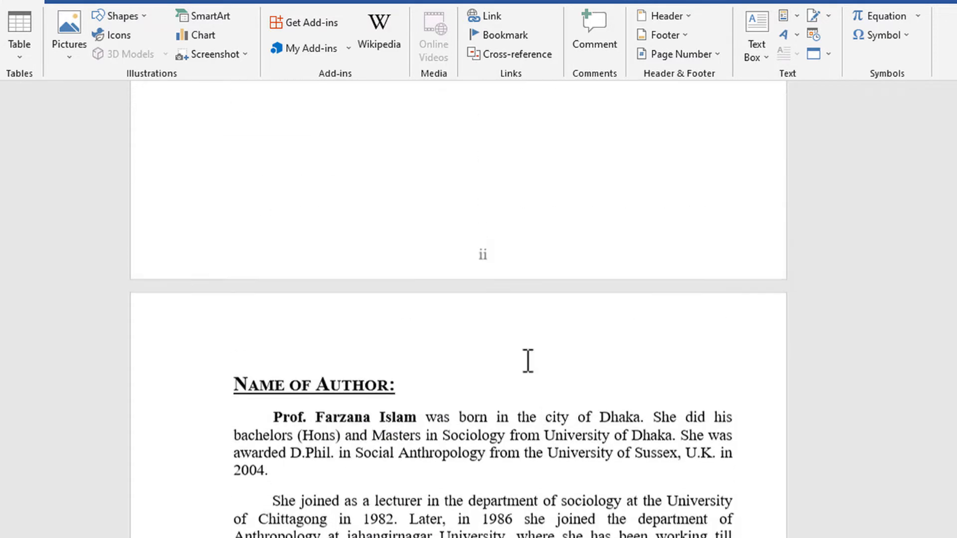
pyautogui.scroll(1, 506, 357)
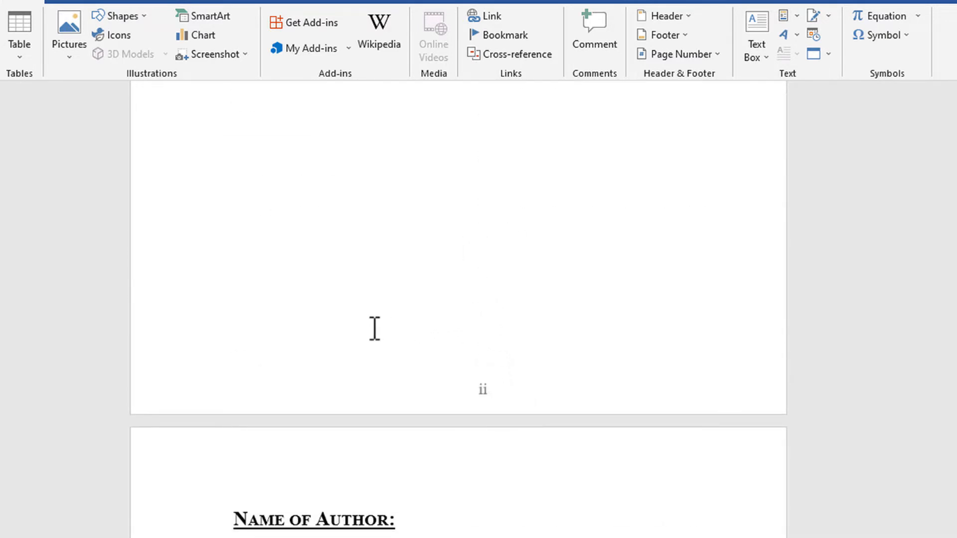
pyautogui.scroll(3, 373, 316)
pyautogui.scroll(-2, 411, 358)
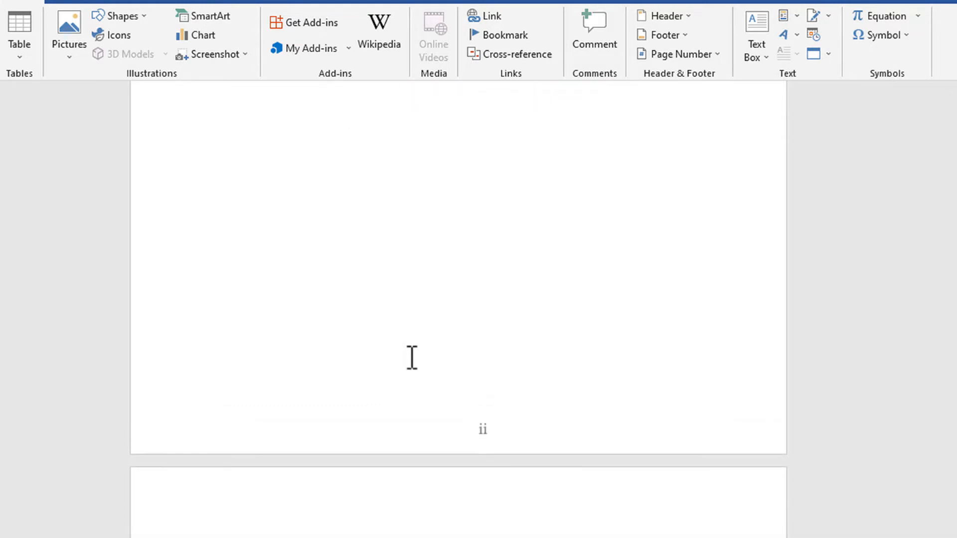
pyautogui.scroll(-6, 527, 451)
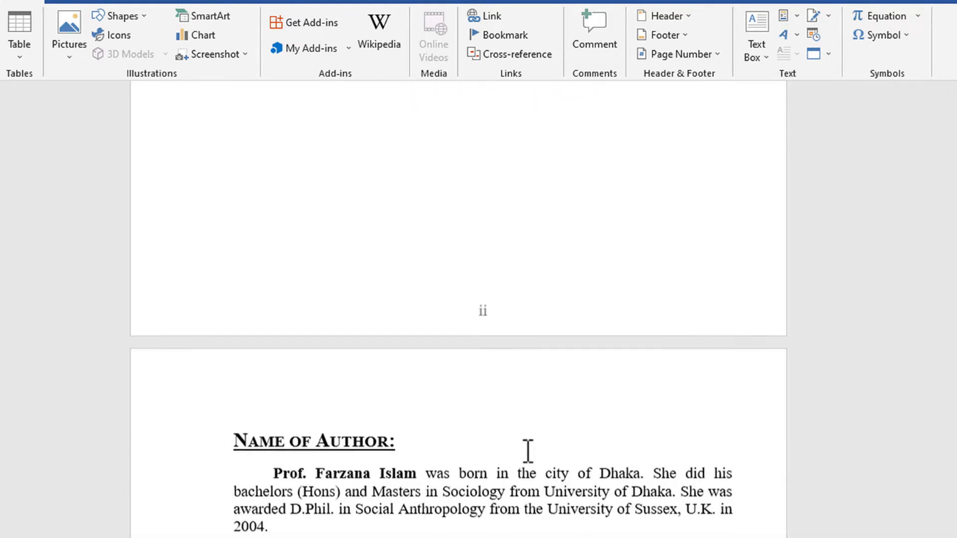
pyautogui.scroll(5, 513, 434)
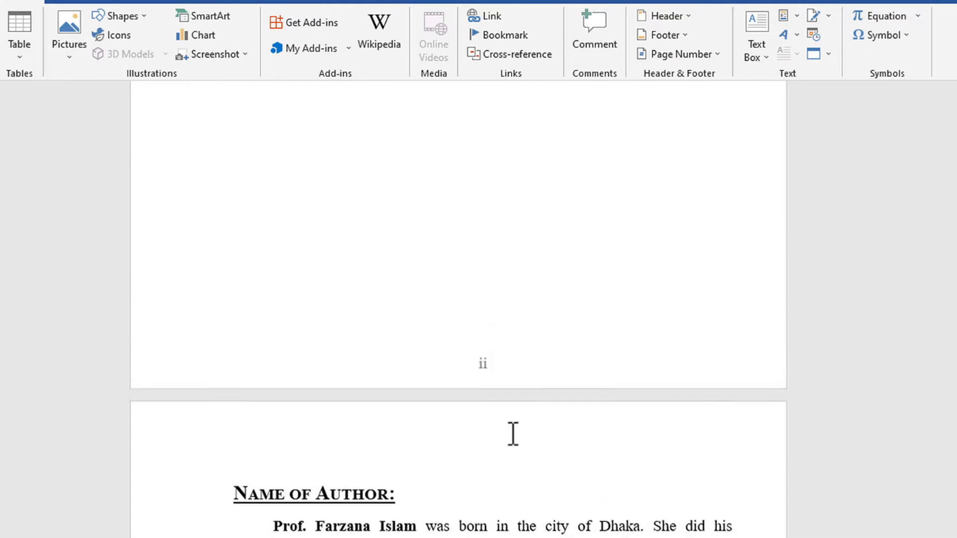
# Step: Insert a Next Page section break at the end of the book cover page, before the Name of Author page
pyautogui.doubleClick(295, 256)
pyautogui.click(272, 256)
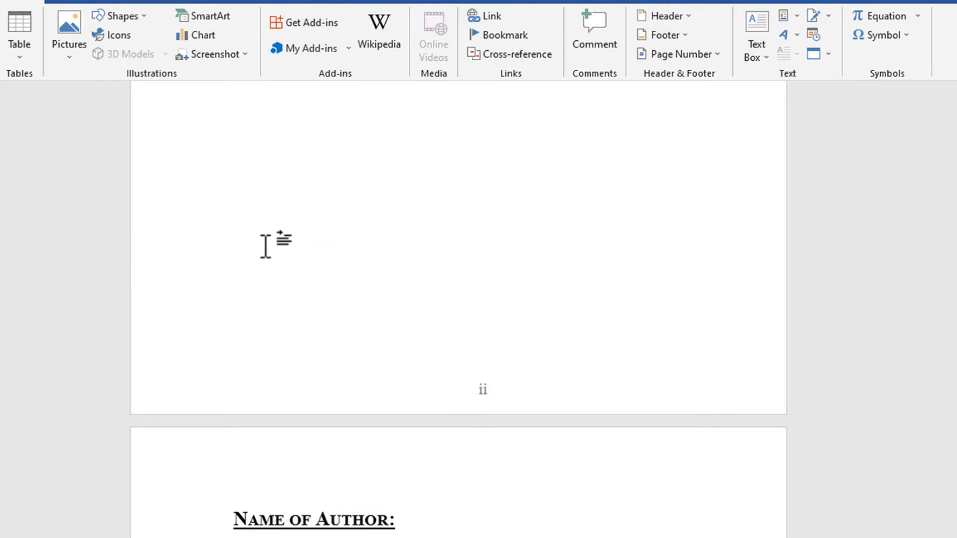
pyautogui.click(213, 65)
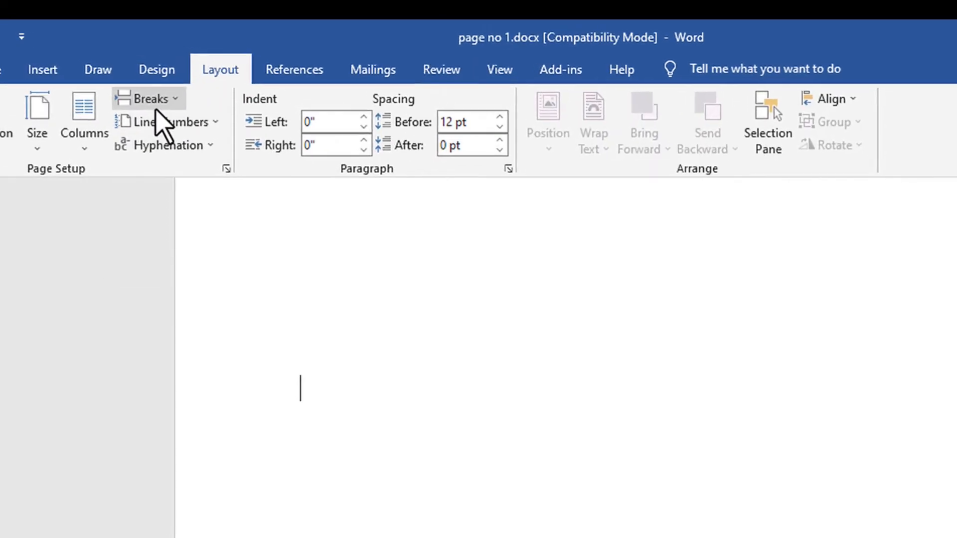
pyautogui.click(175, 99)
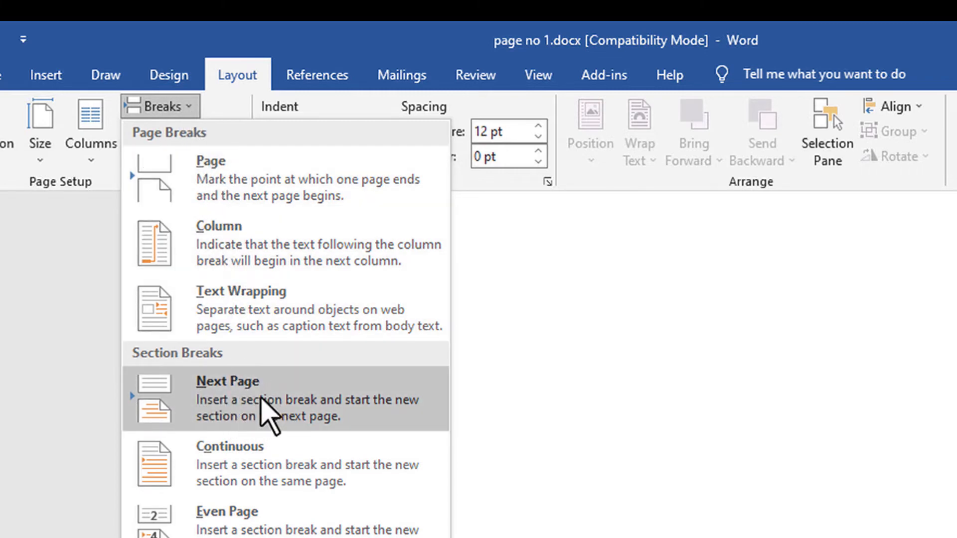
pyautogui.click(264, 404)
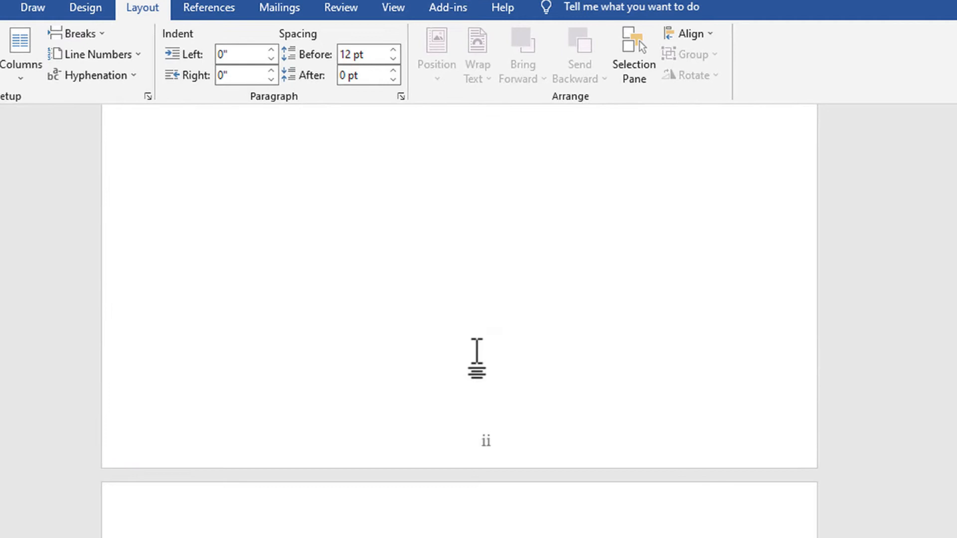
# Step: Delete the empty lines above the Name of Author heading and check the footer number on that page
pyautogui.scroll(-3, 477, 352)
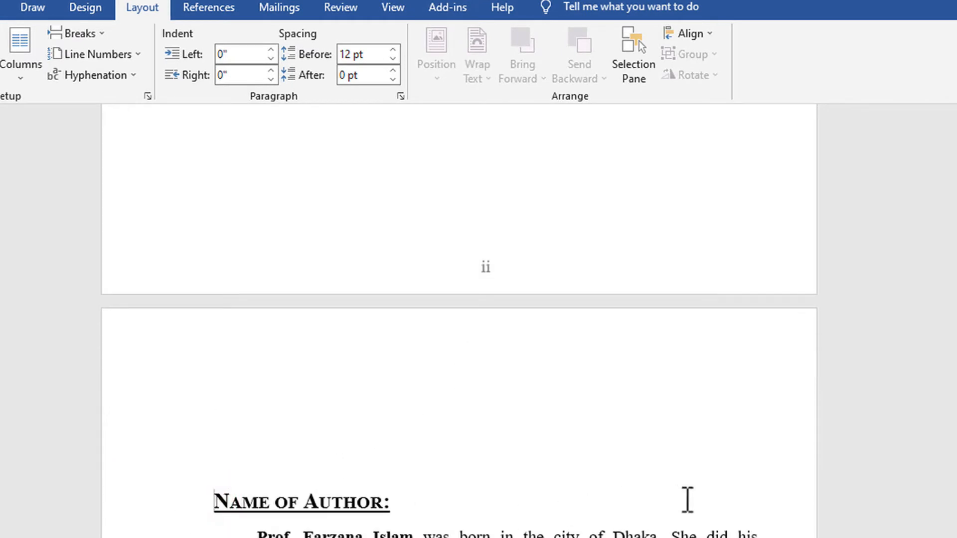
pyautogui.press('BackSpace')
pyautogui.press('BackSpace')
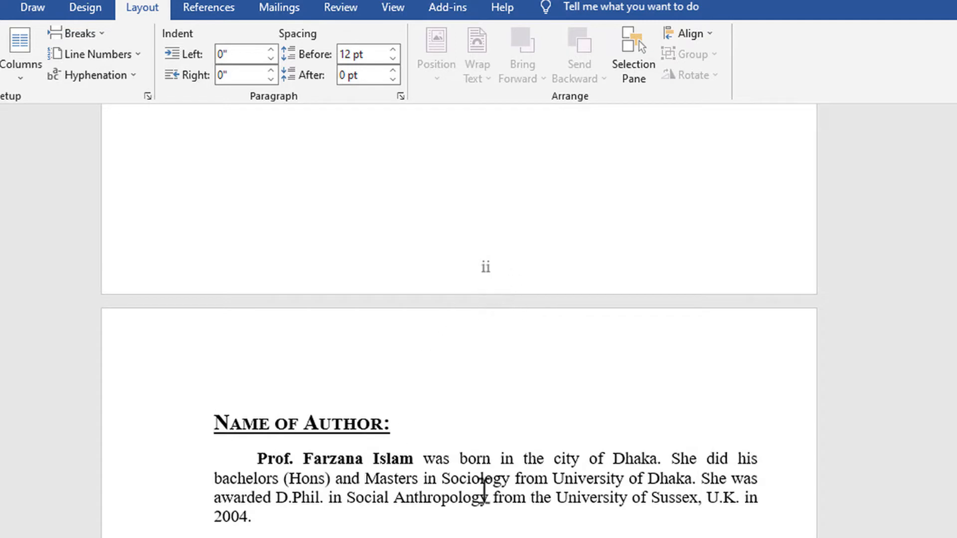
pyautogui.scroll(-15, 507, 443)
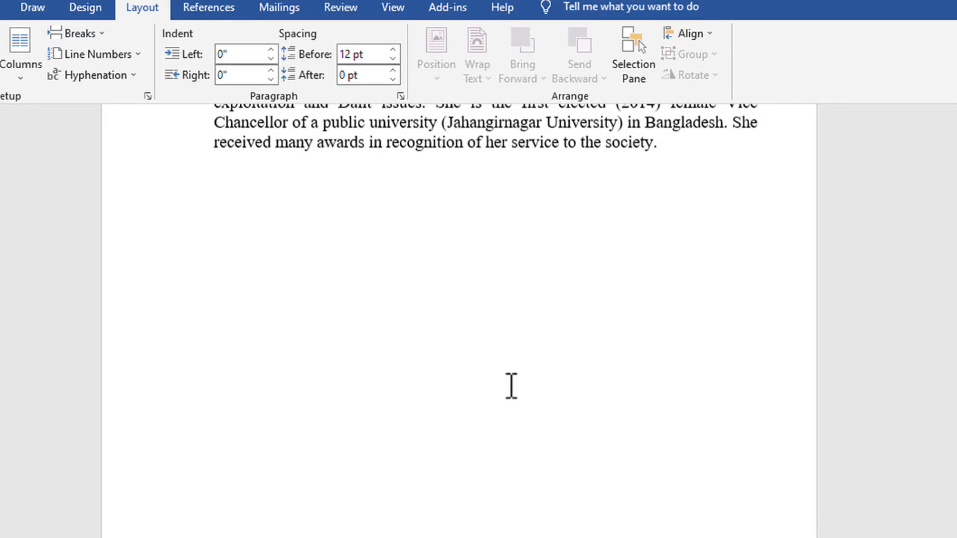
pyautogui.scroll(12, 484, 412)
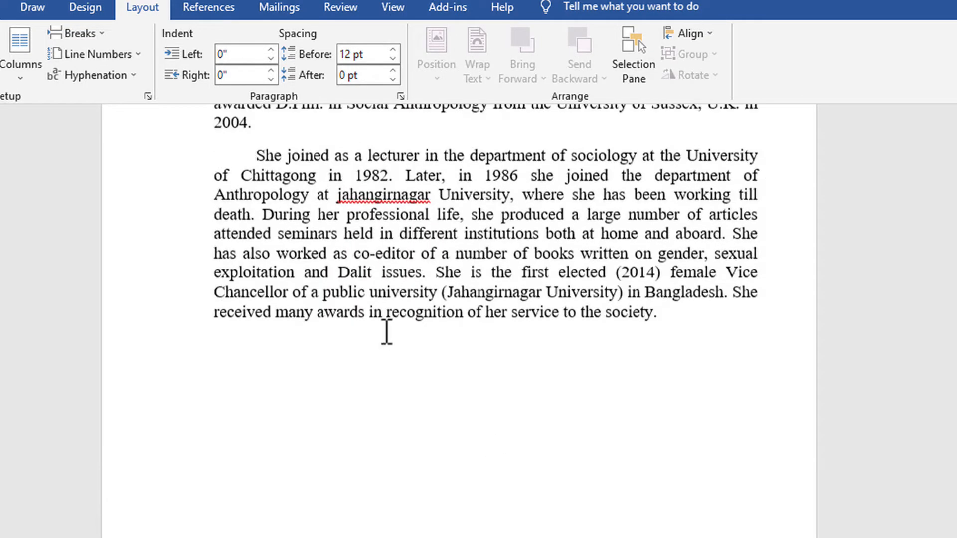
pyautogui.scroll(-12, 401, 310)
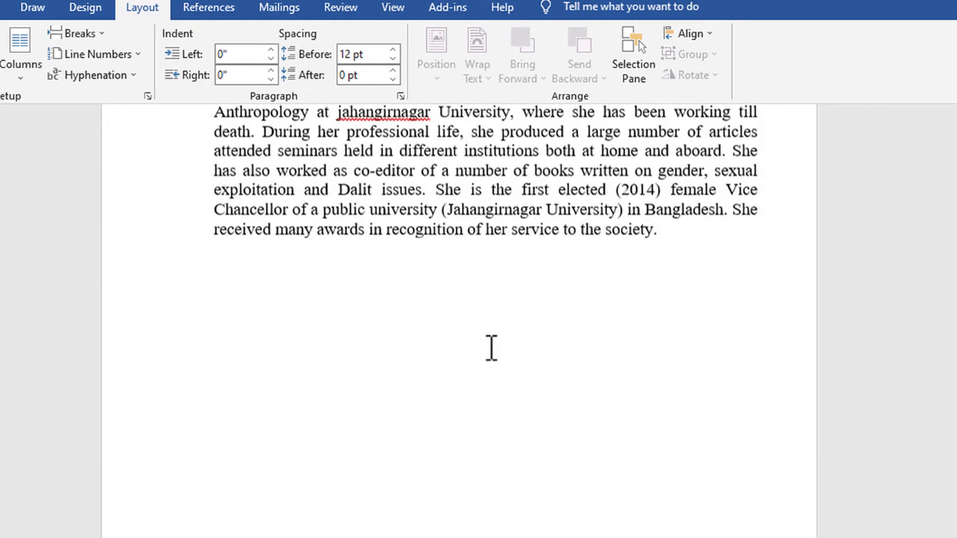
pyautogui.scroll(-1, 499, 369)
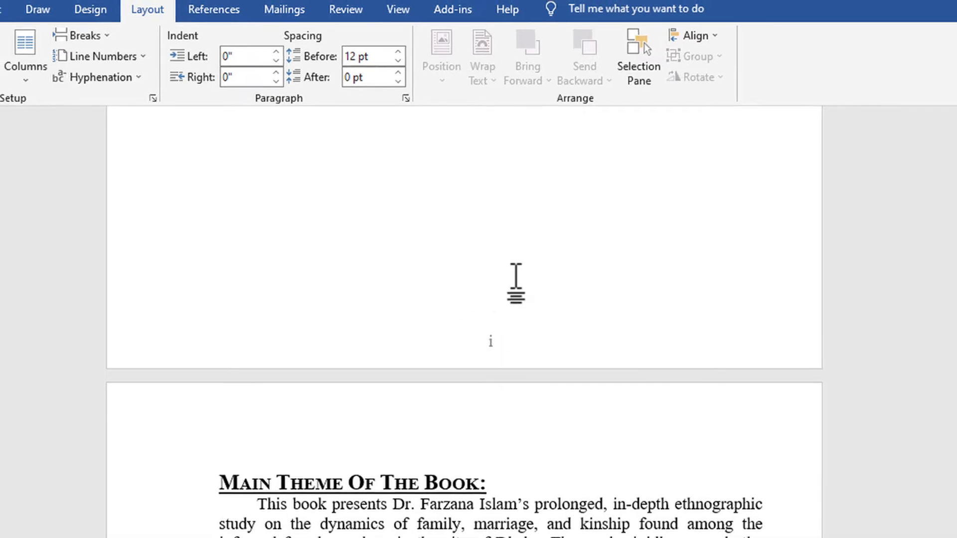
# Step: Format the page numbers of the section starting at the Name of Author page as 1, 2, 3, ... starting at 1
pyautogui.click(2, 8)
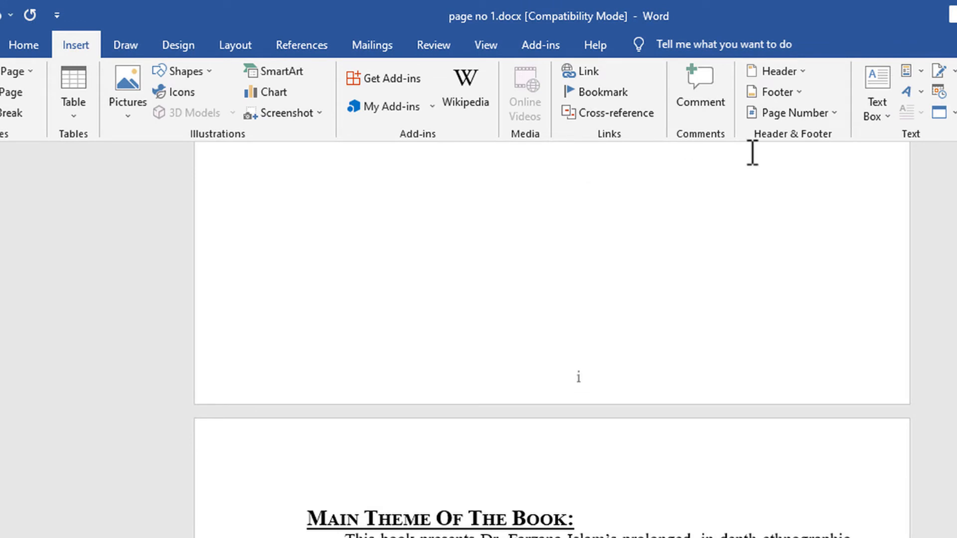
pyautogui.click(833, 115)
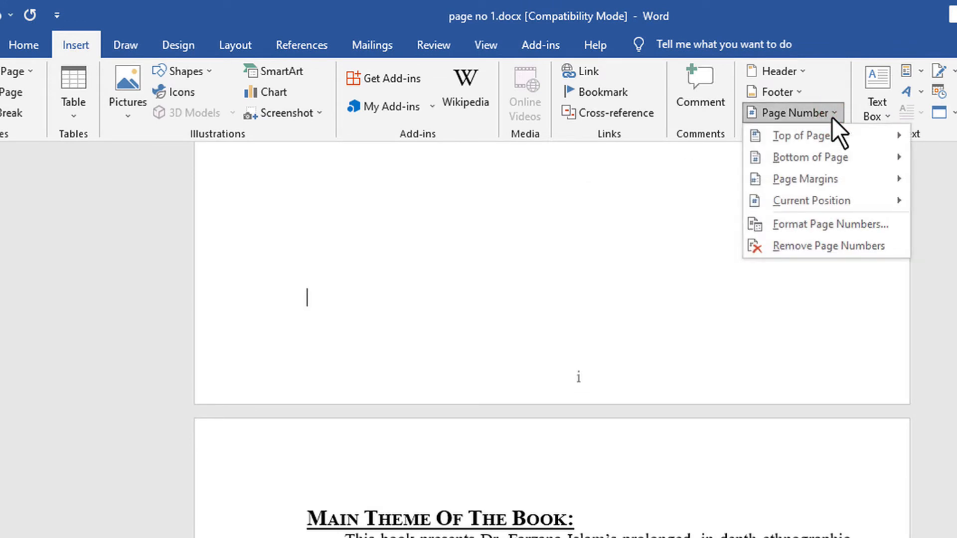
pyautogui.click(843, 222)
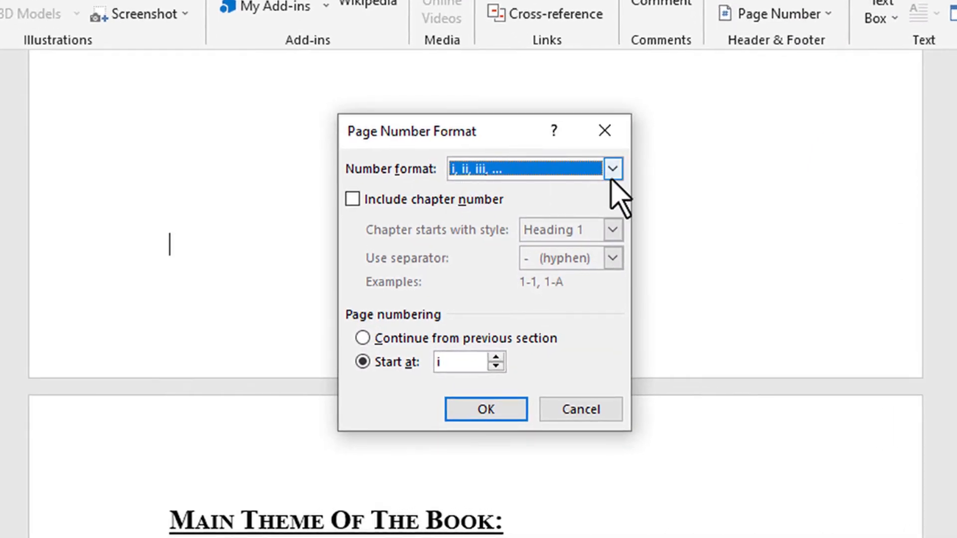
pyautogui.click(612, 169)
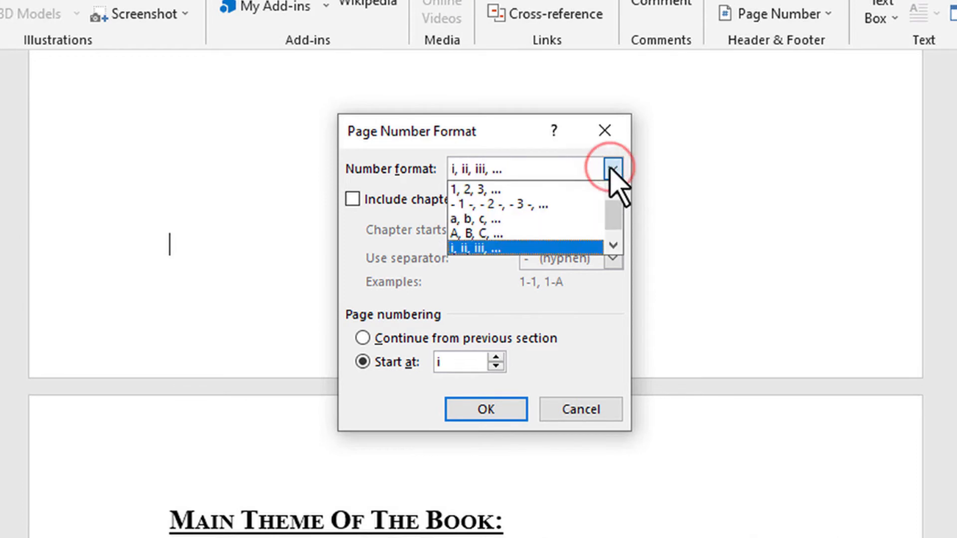
pyautogui.click(494, 188)
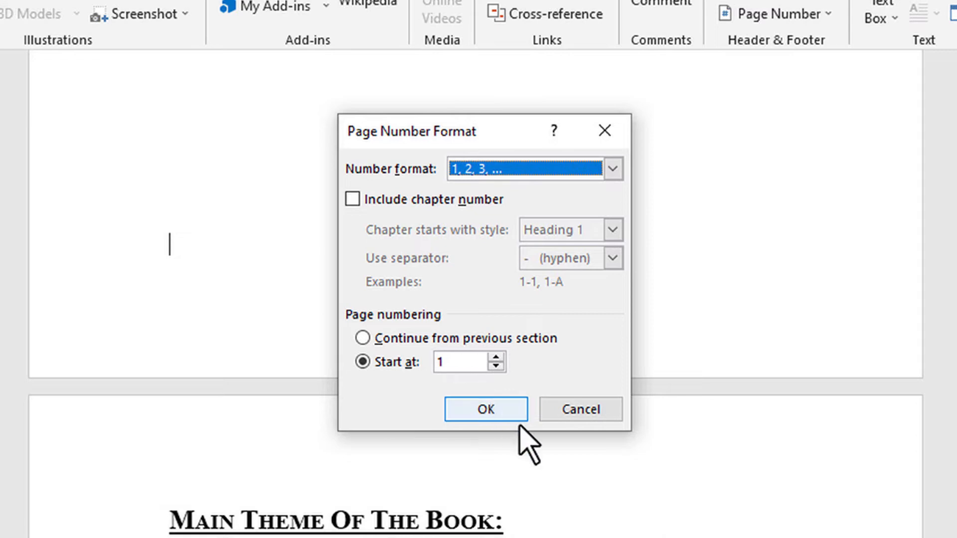
pyautogui.click(509, 413)
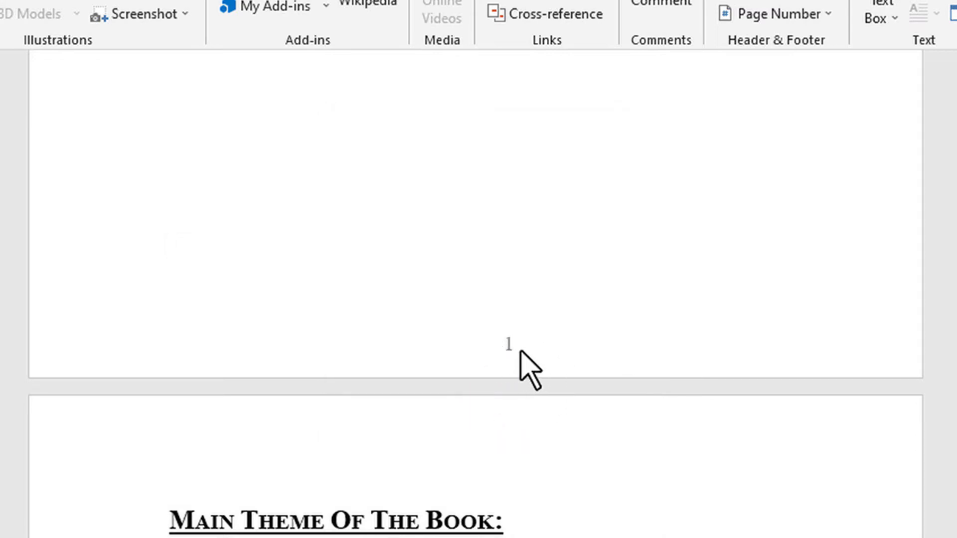
# Step: Examine the footer numbering from the title page through the book cover page, the Name of Author page and the pages after it
pyautogui.scroll(-20, 593, 299)
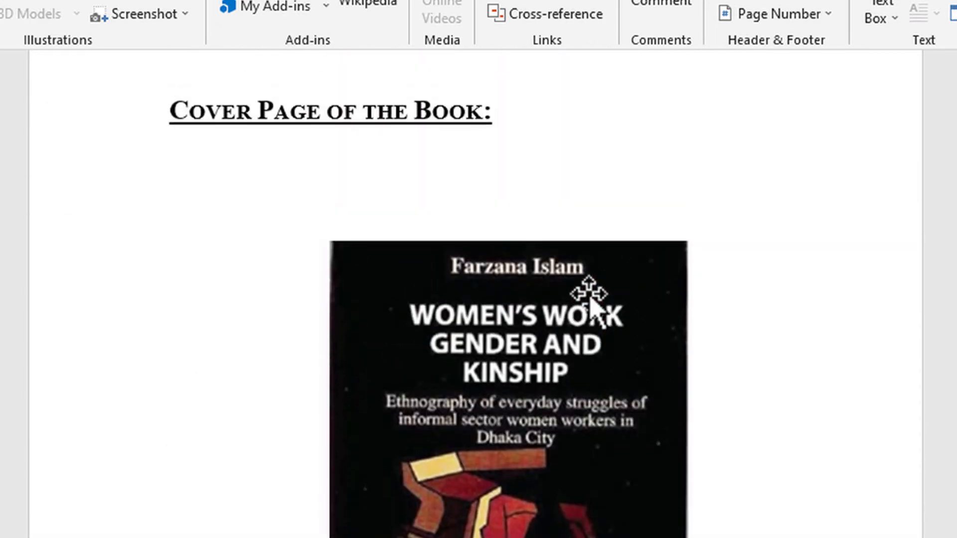
pyautogui.scroll(12, 590, 299)
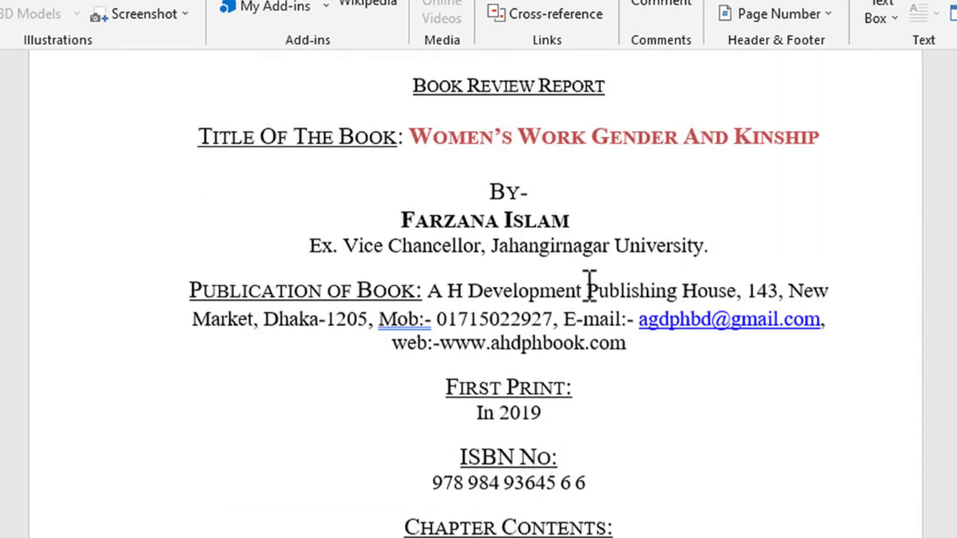
pyautogui.scroll(-10, 590, 285)
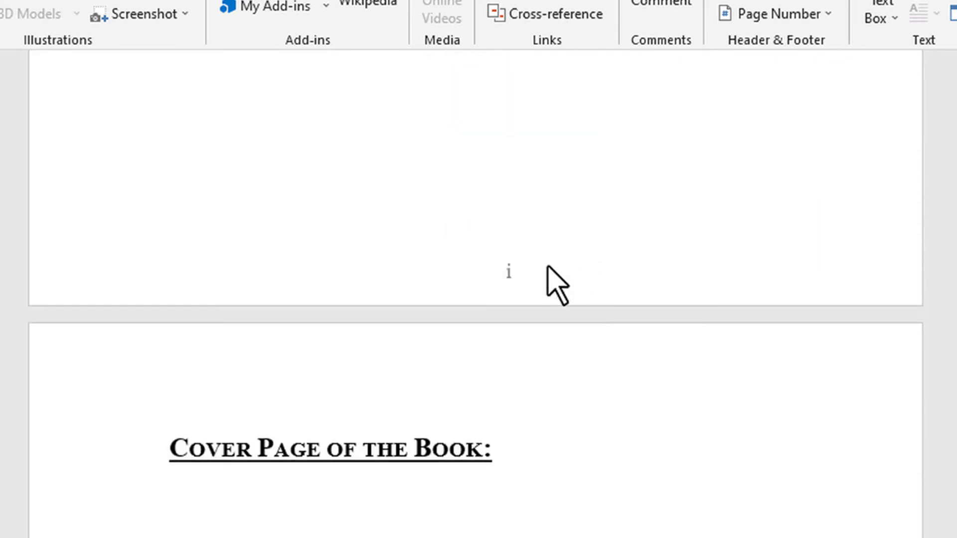
pyautogui.scroll(-20, 557, 285)
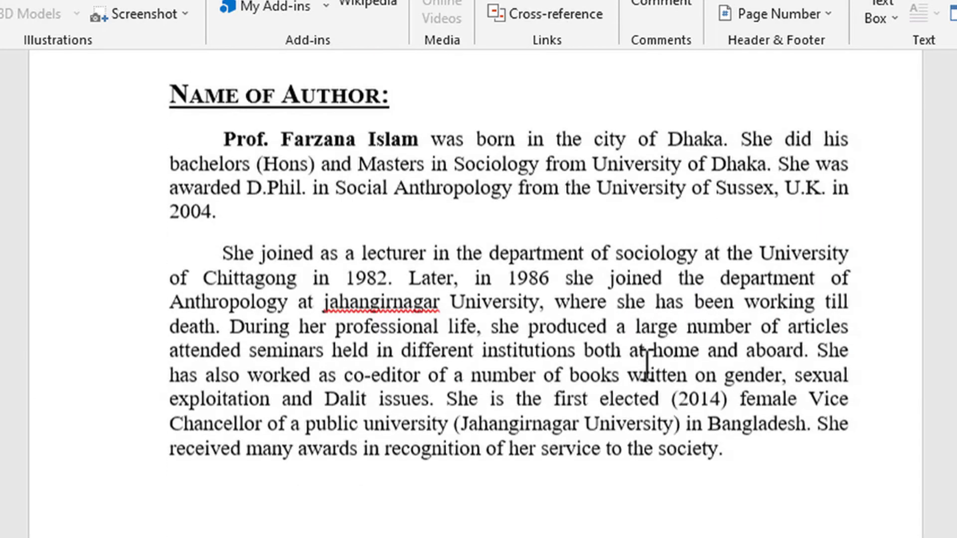
pyautogui.scroll(-15, 630, 351)
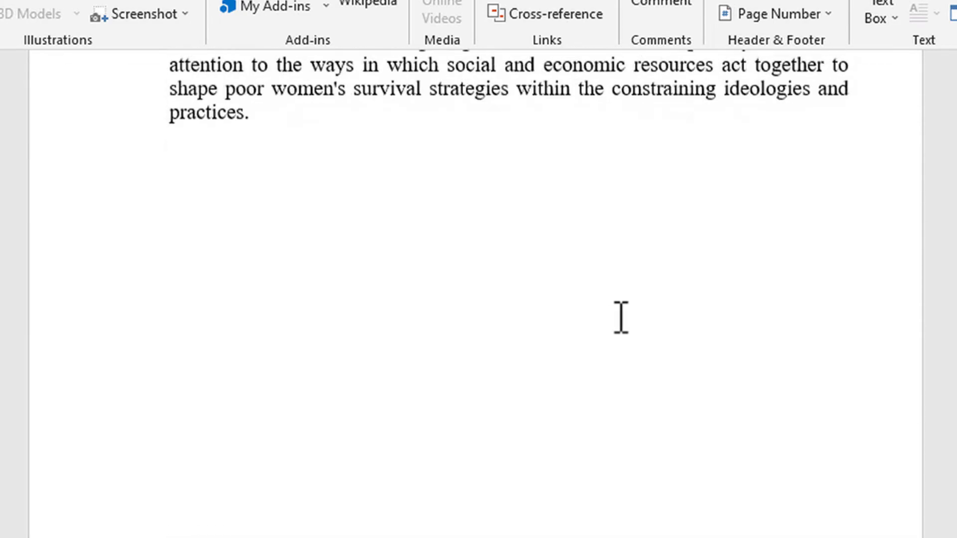
pyautogui.scroll(-15, 622, 337)
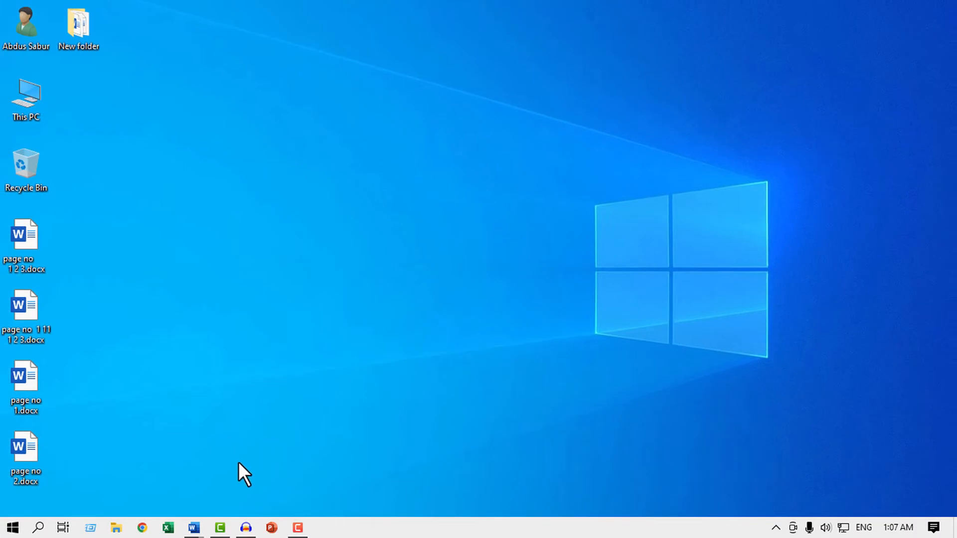
# Step: Switch to page no 1 2 3.docx, examine the footer numbering on its opening pages, and minimize the document
pyautogui.click(195, 528)
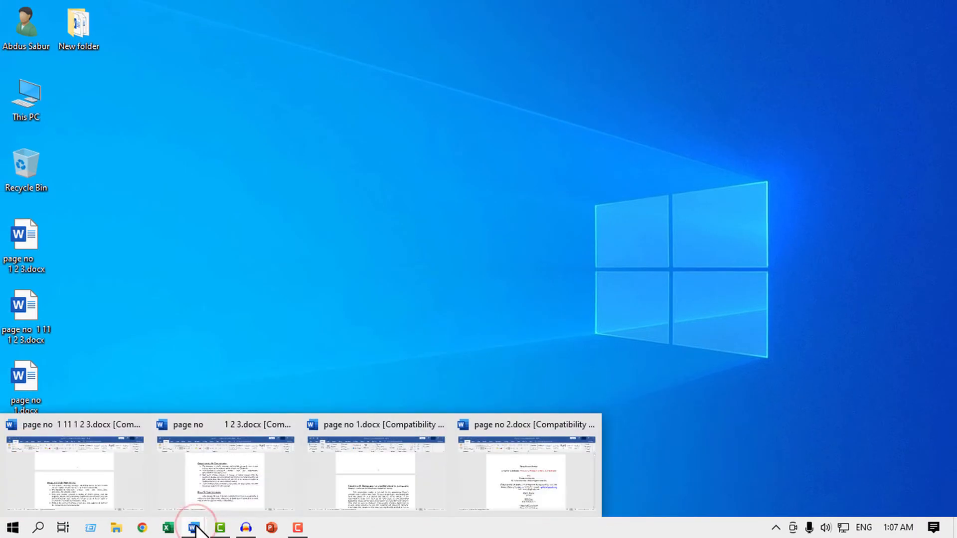
pyautogui.click(215, 479)
pyautogui.scroll(5, 762, 231)
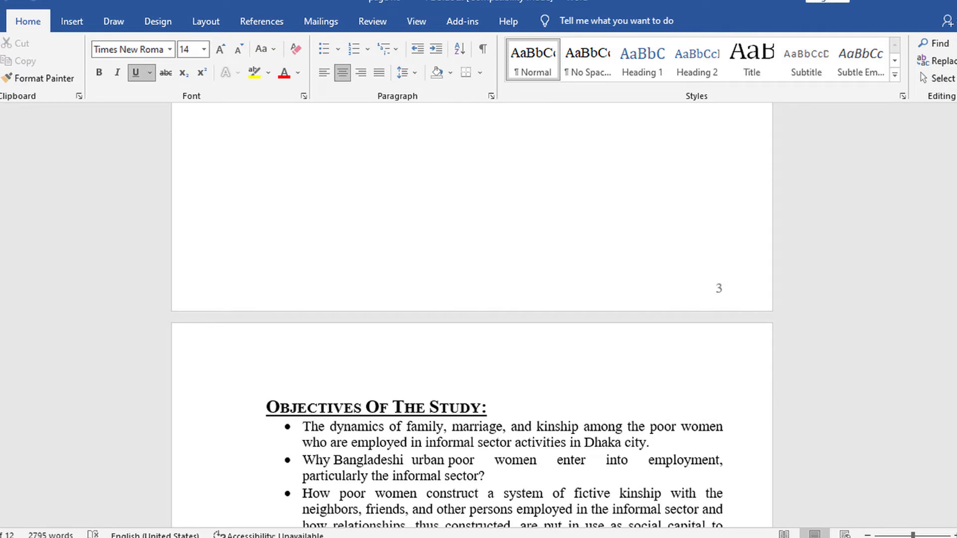
pyautogui.moveTo(955, 240); pyautogui.dragTo(956, 130)
pyautogui.scroll(-10, 570, 299)
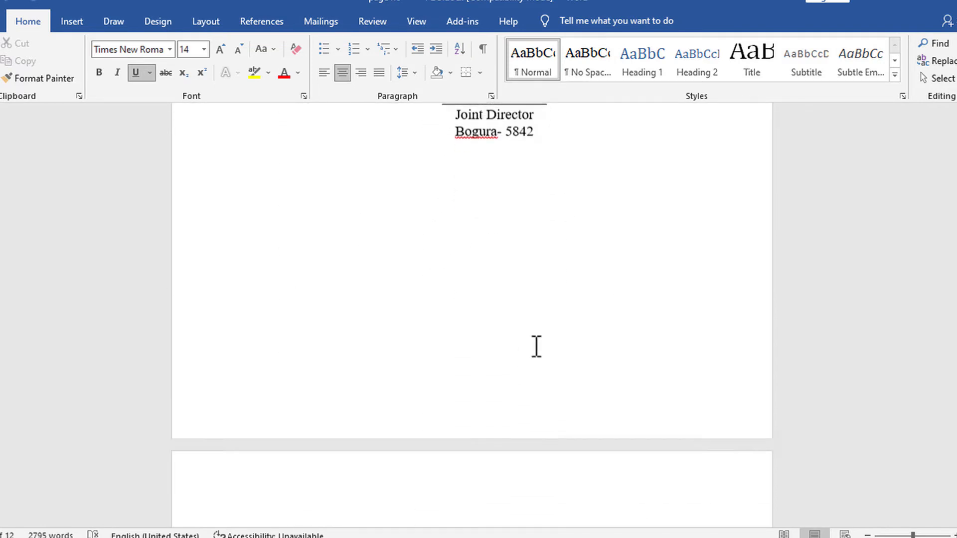
pyautogui.scroll(-12, 536, 346)
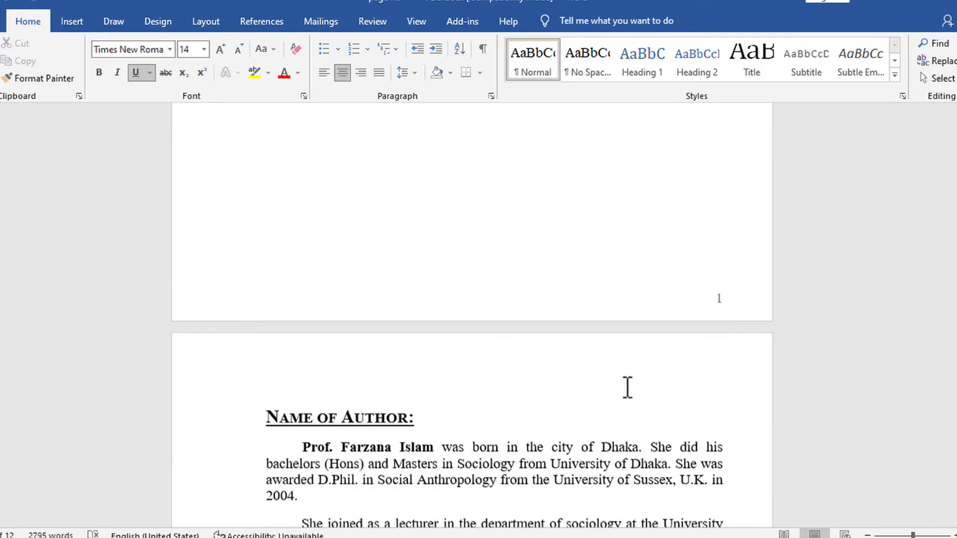
pyautogui.scroll(-1, 626, 387)
pyautogui.click(889, 5)
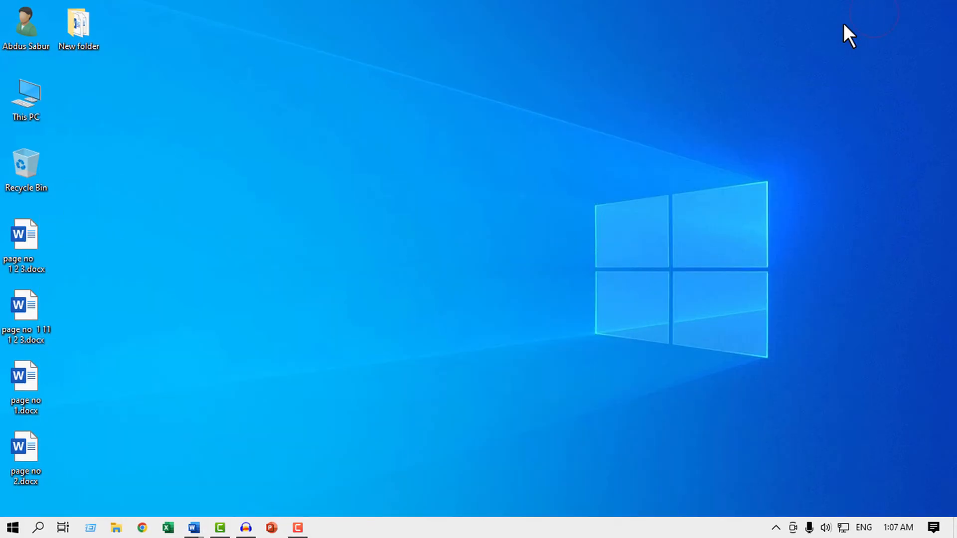
# Step: Switch to the document page no 2.docx and go to the start of its title page
pyautogui.moveTo(196, 524)
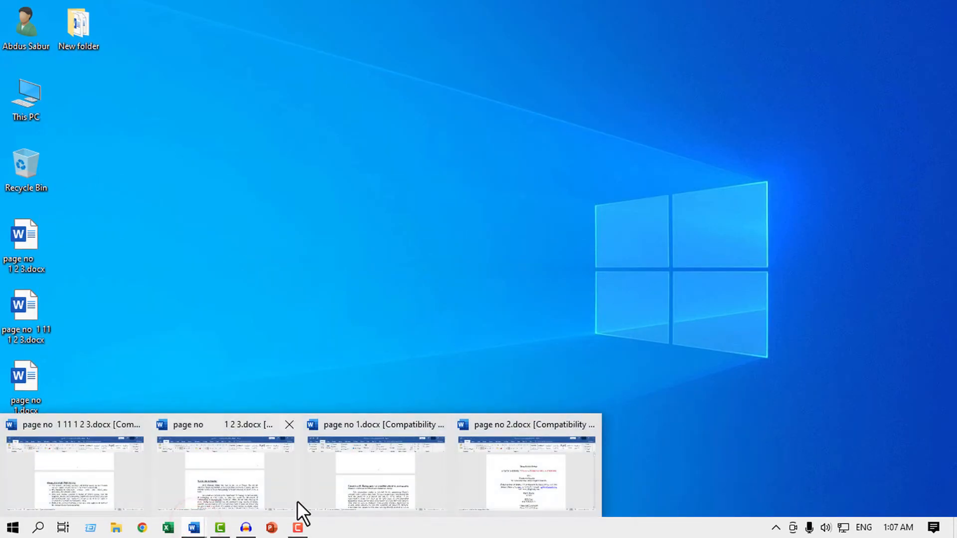
pyautogui.click(558, 468)
pyautogui.scroll(10, 583, 331)
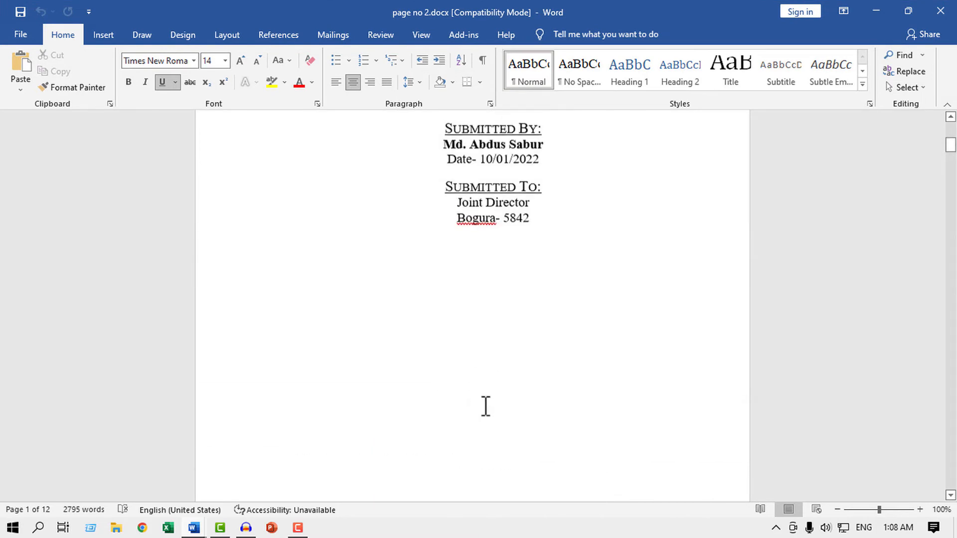
pyautogui.scroll(5, 390, 302)
# Step: Insert centred page numbers at the bottom of the pages with the Plain Number 2 style and close footer editing
pyautogui.click(103, 34)
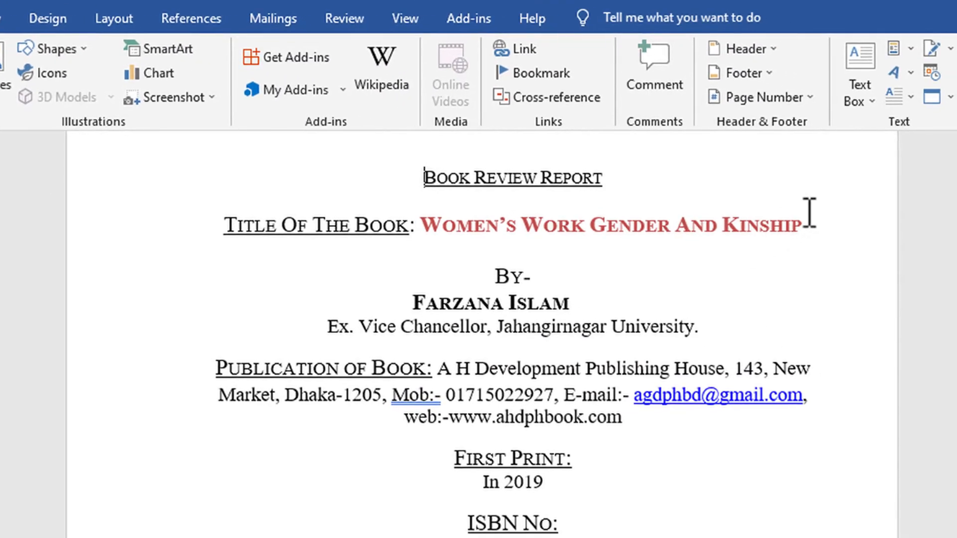
pyautogui.click(814, 100)
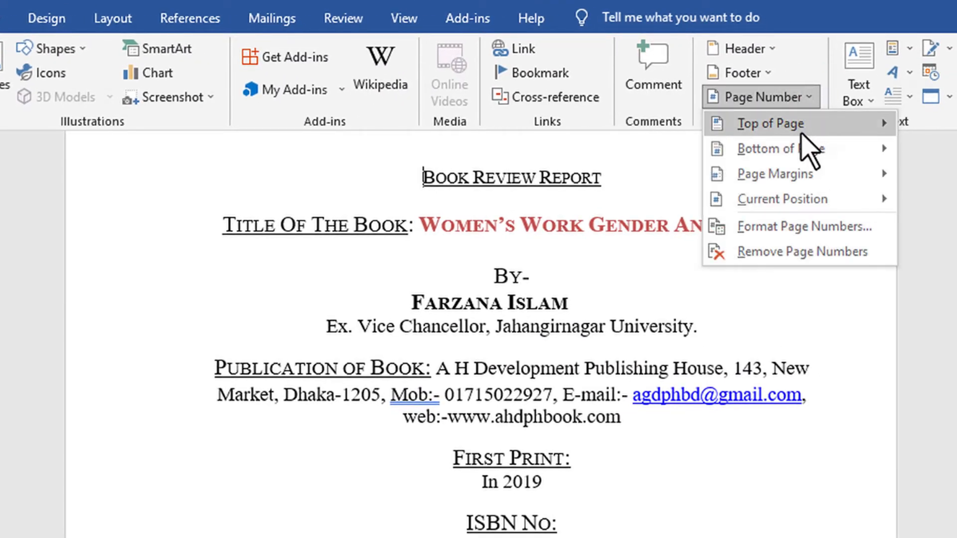
pyautogui.moveTo(803, 158)
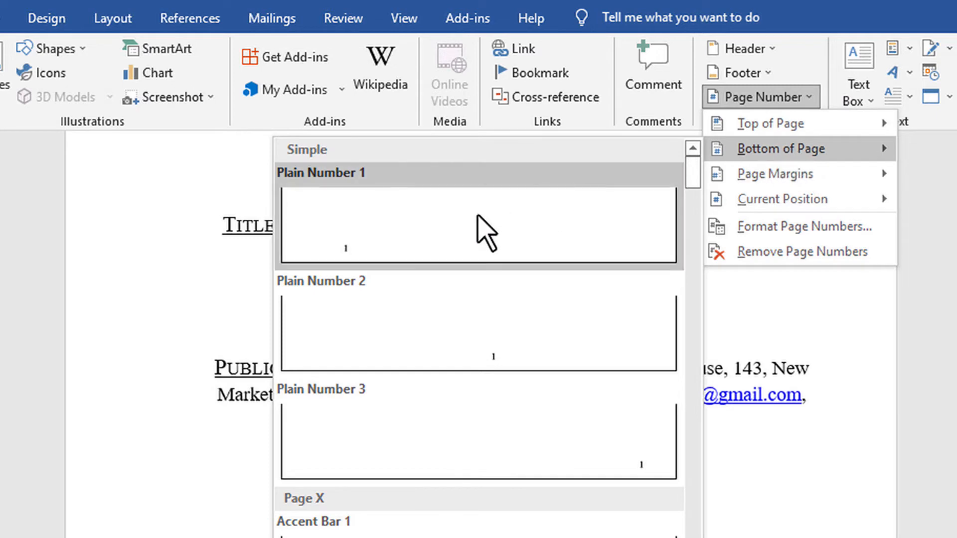
pyautogui.click(498, 349)
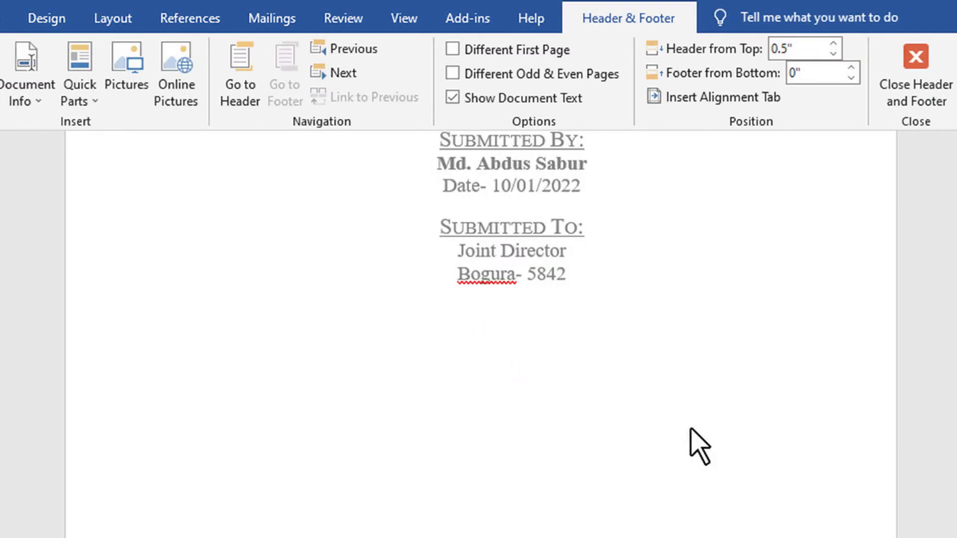
pyautogui.scroll(6, 700, 446)
pyautogui.click(916, 74)
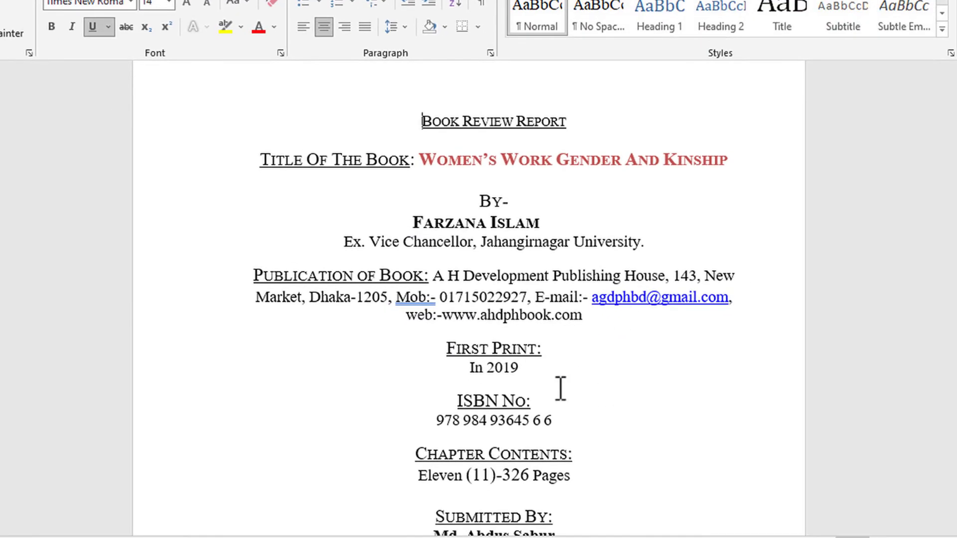
# Step: Enable Different First Page in the title page's footer, check the book cover page's footer, and close footer editing
pyautogui.click(400, 392)
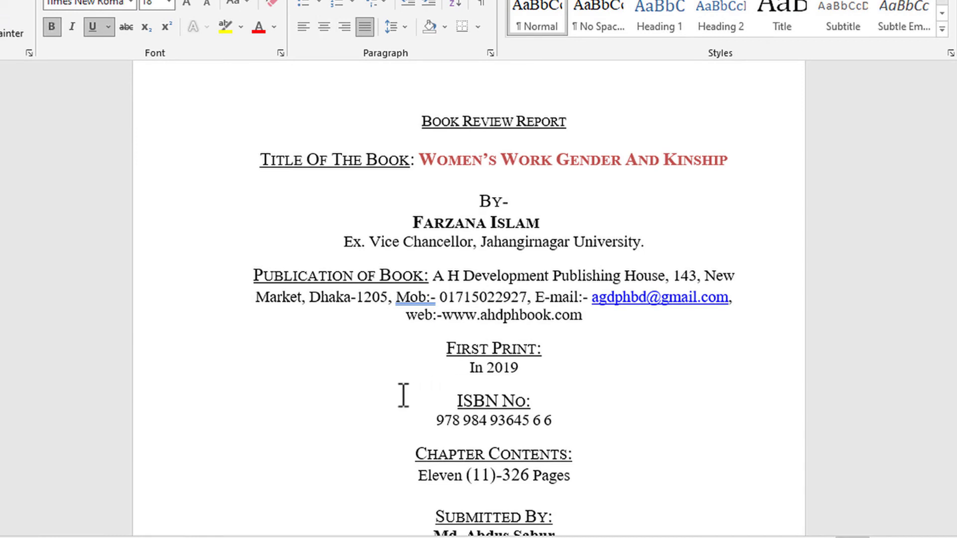
pyautogui.scroll(-12, 403, 395)
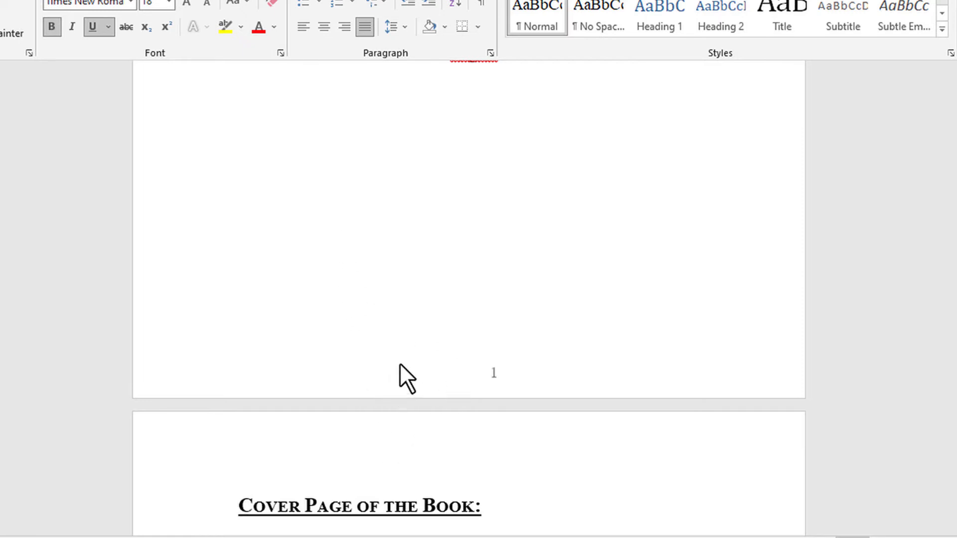
pyautogui.doubleClick(385, 363)
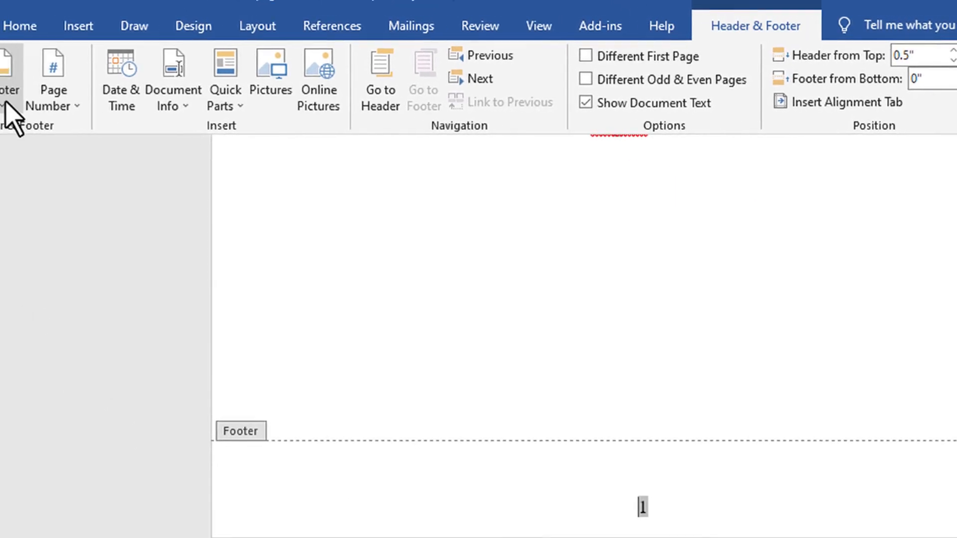
pyautogui.click(0, 72)
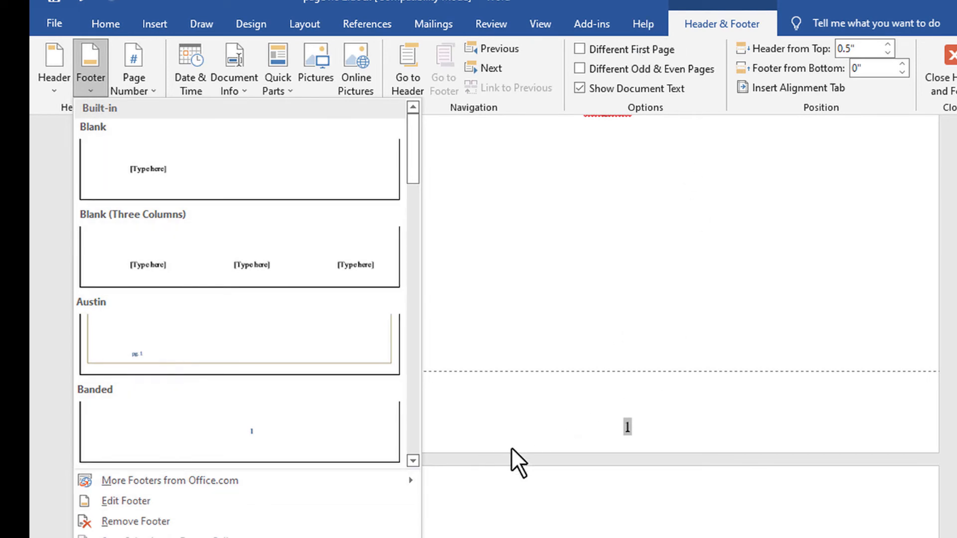
pyautogui.click(517, 422)
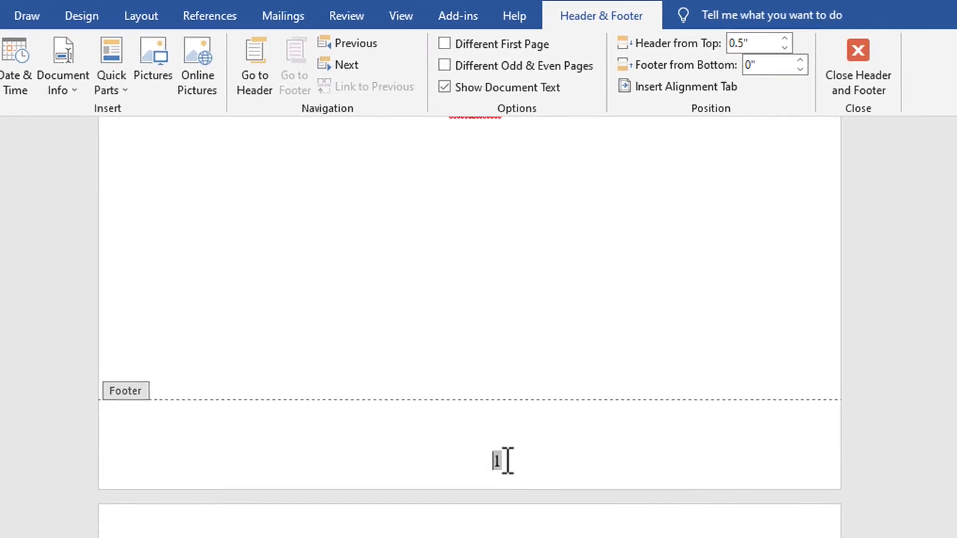
pyautogui.click(445, 44)
pyautogui.scroll(-5, 582, 436)
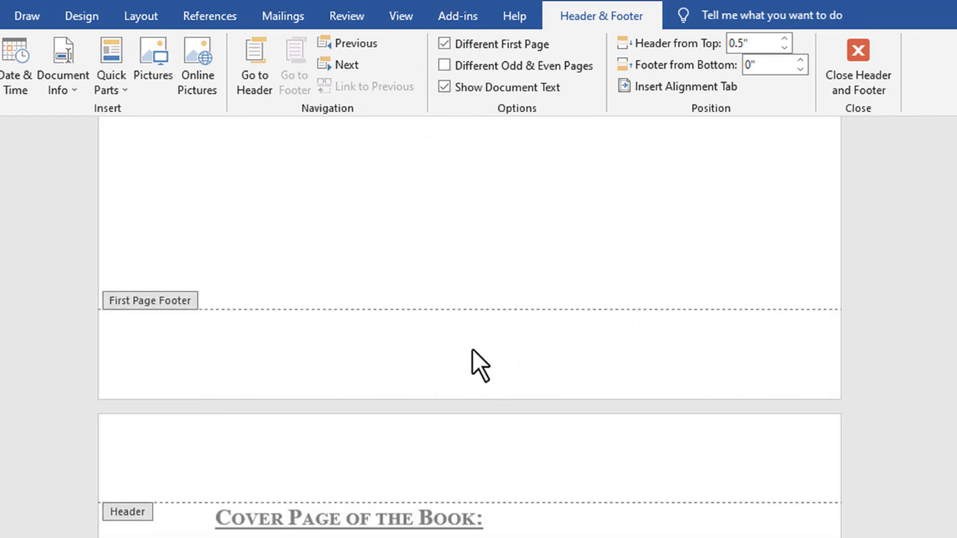
pyautogui.scroll(-15, 561, 433)
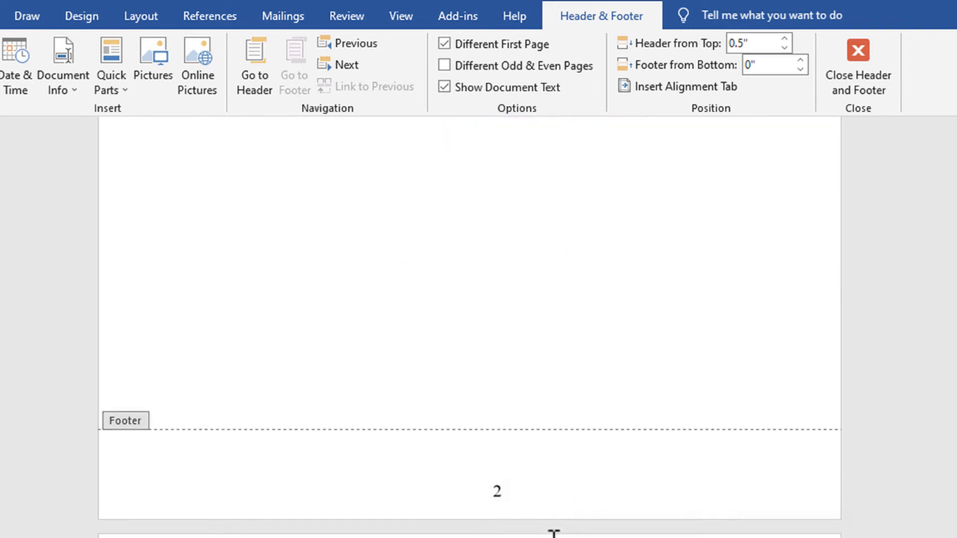
pyautogui.scroll(12, 518, 503)
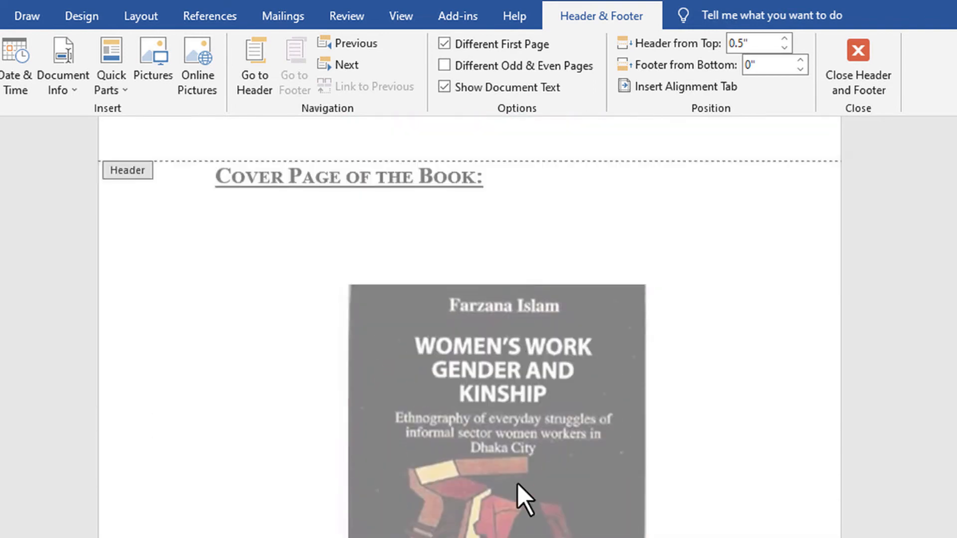
pyautogui.click(853, 90)
# Step: Examine the footers of the title page and the book cover page
pyautogui.scroll(10, 487, 337)
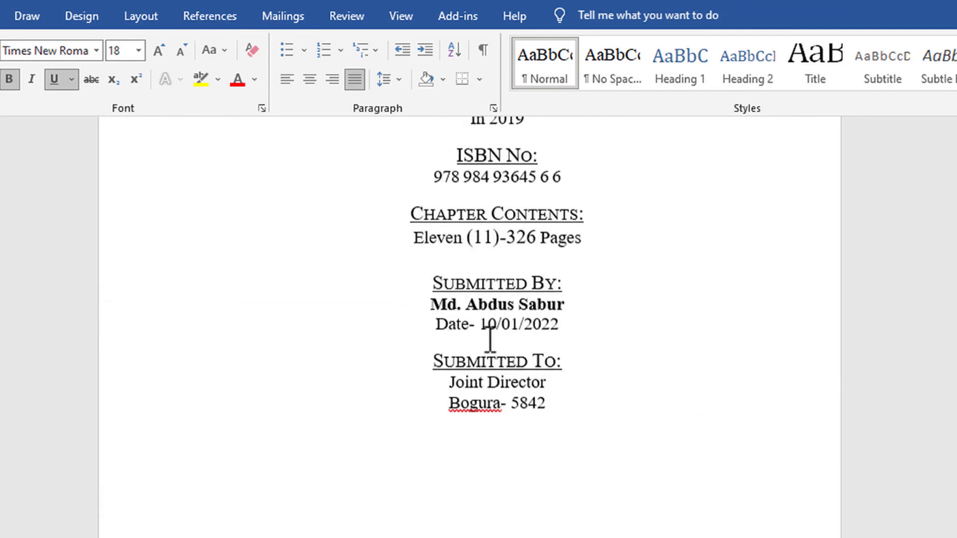
pyautogui.scroll(-7, 476, 363)
pyautogui.scroll(-15, 547, 377)
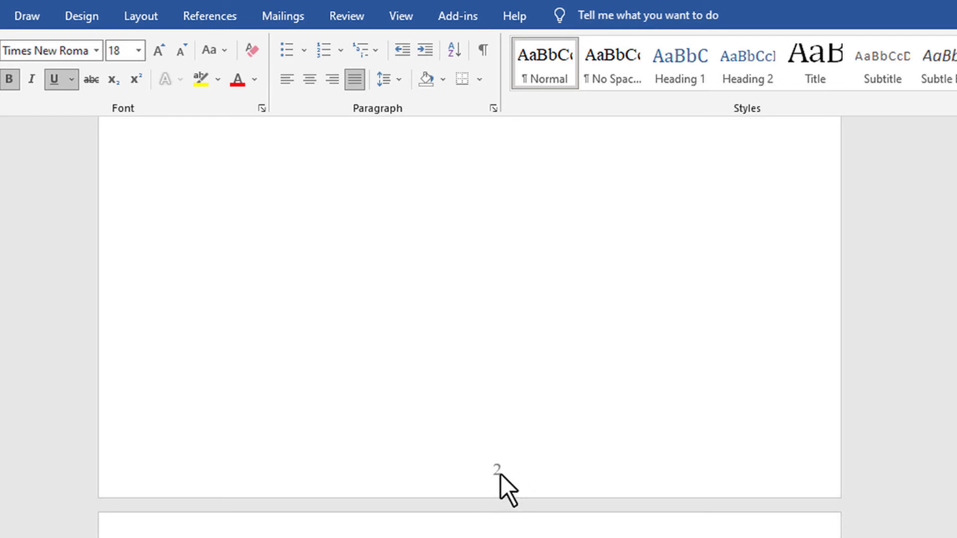
pyautogui.scroll(8, 502, 440)
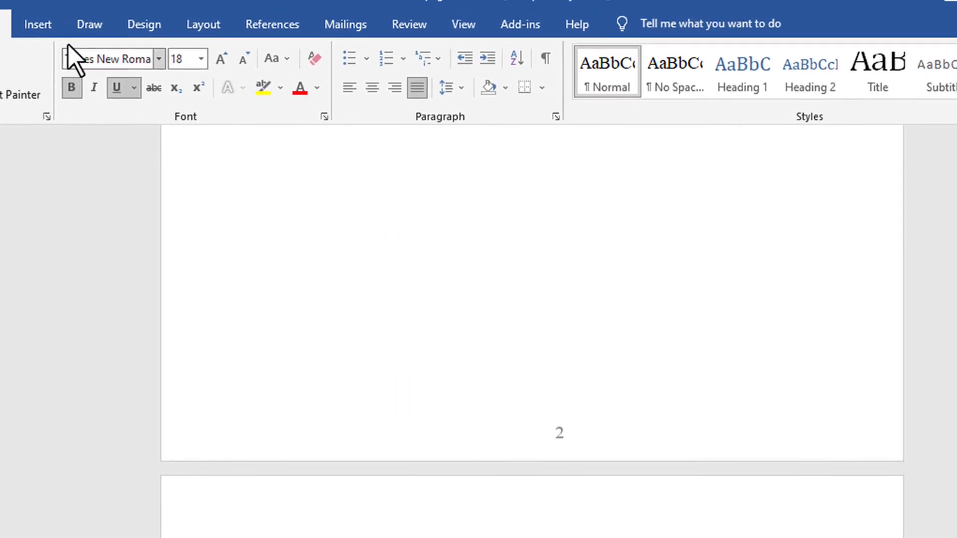
# Step: Format the page numbers with the 1, 2, 3, ... number format and set the numbering to start at 0
pyautogui.click(44, 26)
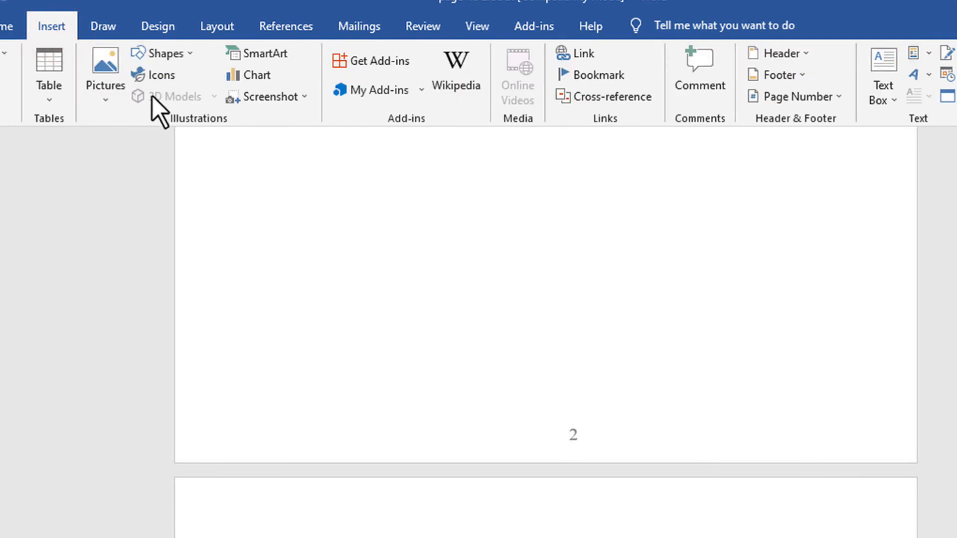
pyautogui.click(833, 99)
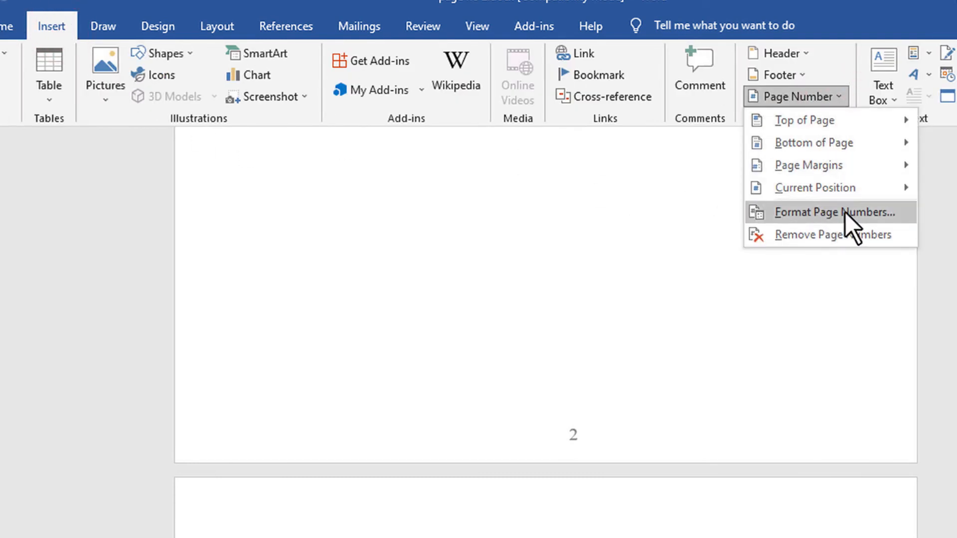
pyautogui.click(829, 209)
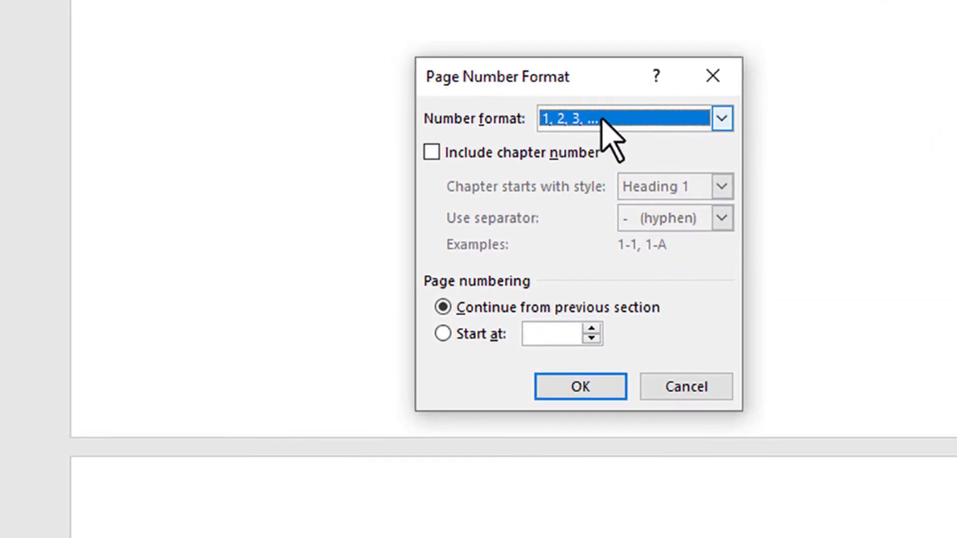
pyautogui.click(603, 120)
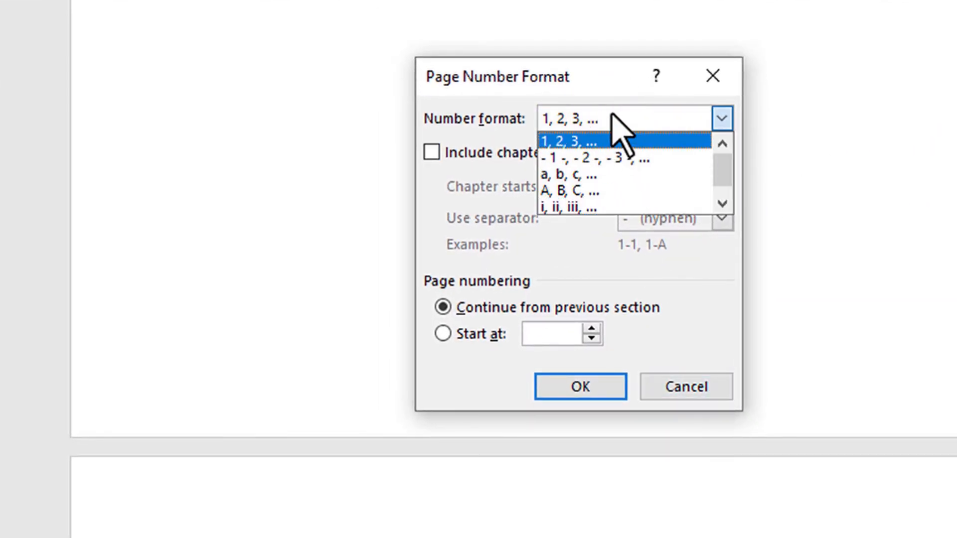
pyautogui.click(612, 118)
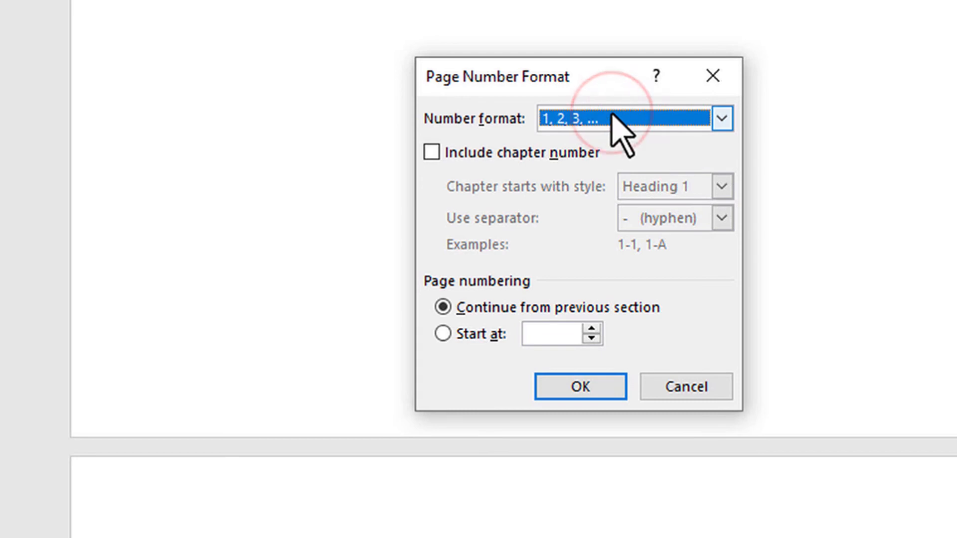
pyautogui.click(442, 333)
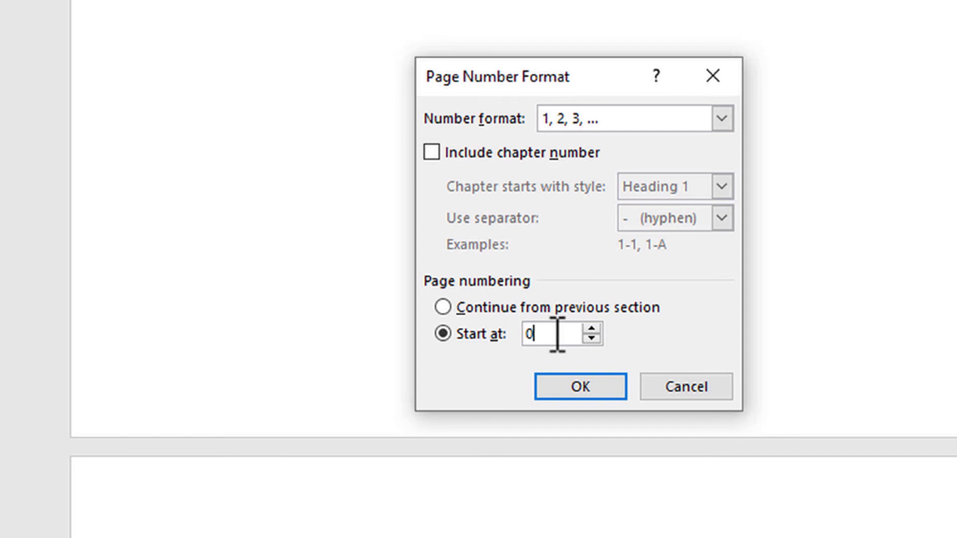
pyautogui.click(596, 385)
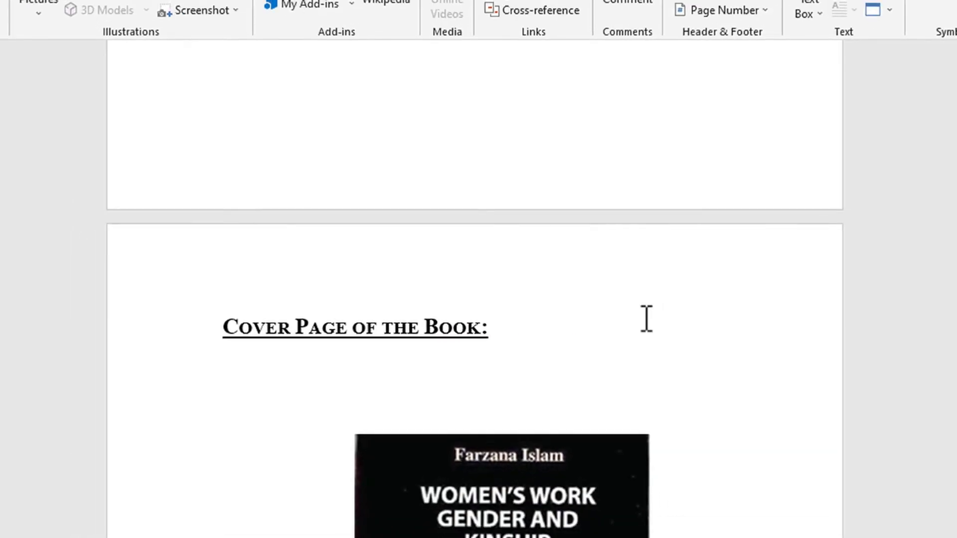
# Step: Examine the footer page numbers from the title page onward, view the pages side by side, and minimize the document window
pyautogui.scroll(15, 646, 319)
pyautogui.scroll(-9, 636, 298)
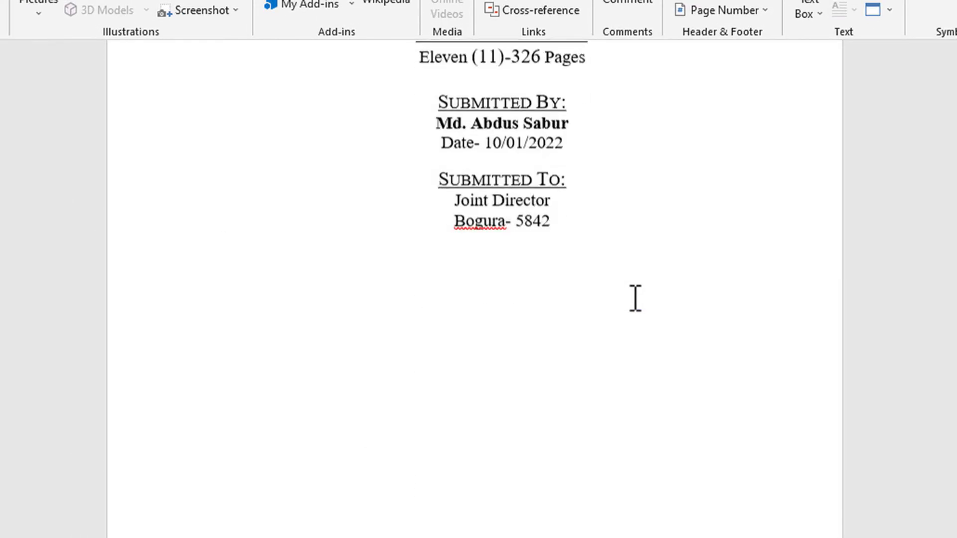
pyautogui.scroll(-20, 636, 298)
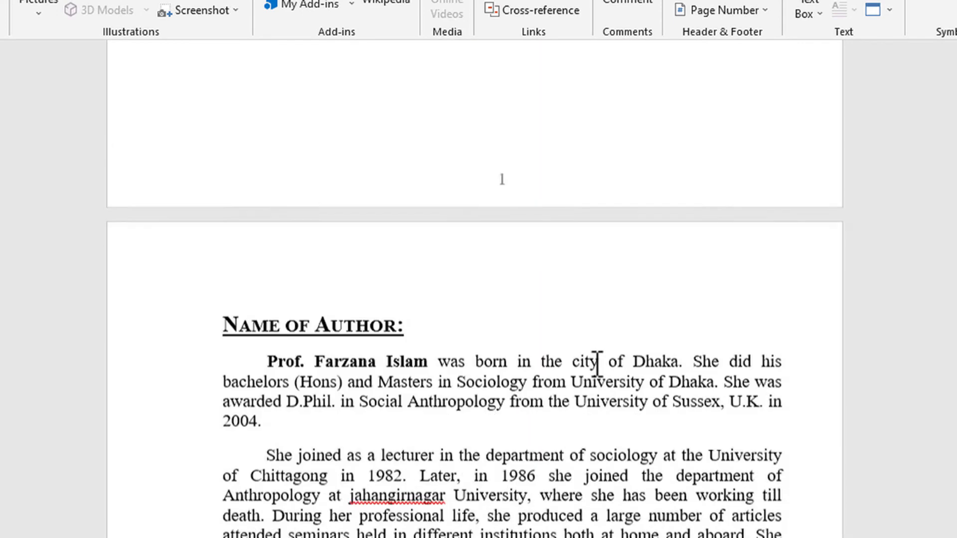
pyautogui.scroll(-15, 600, 361)
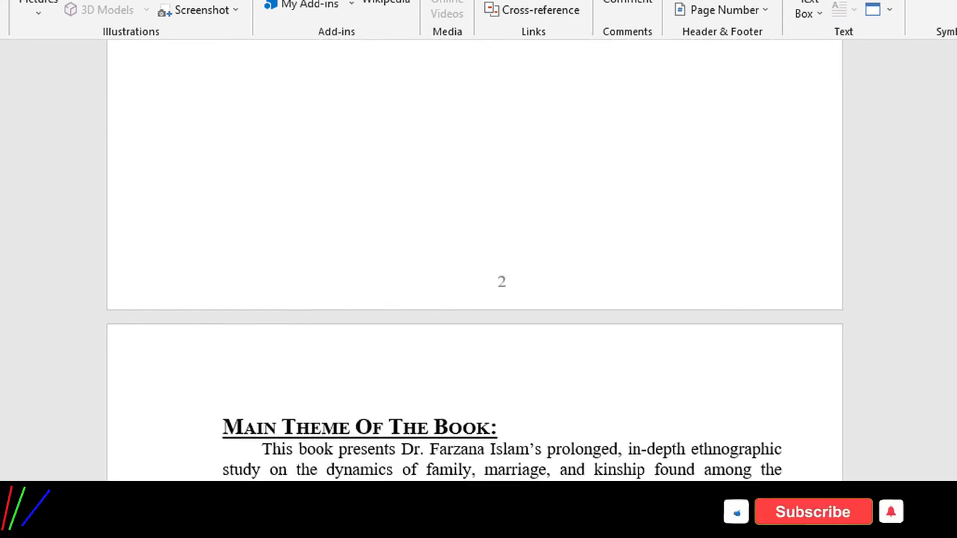
pyautogui.keyDown('ctrl'); pyautogui.scroll(-4, 474, 259); pyautogui.keyUp('ctrl')
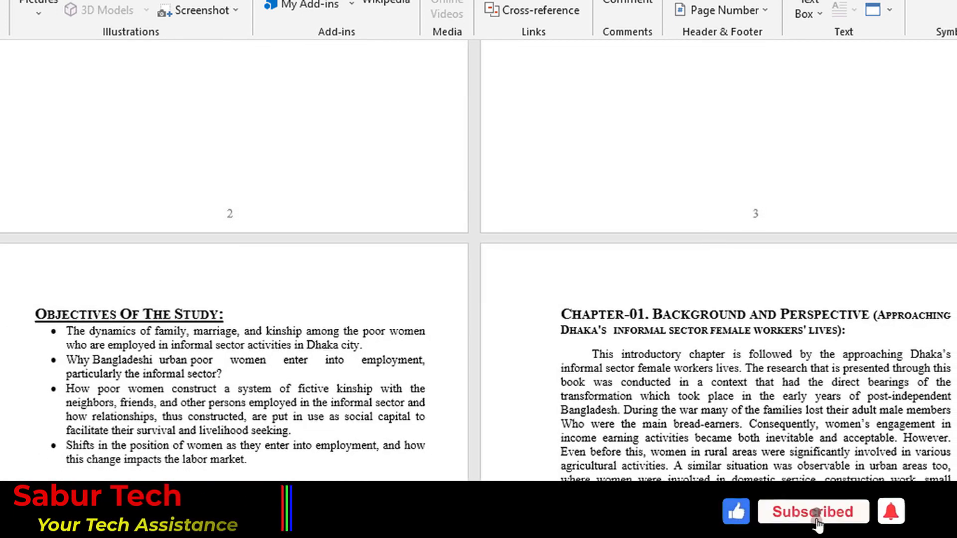
pyautogui.scroll(5, 518, 301)
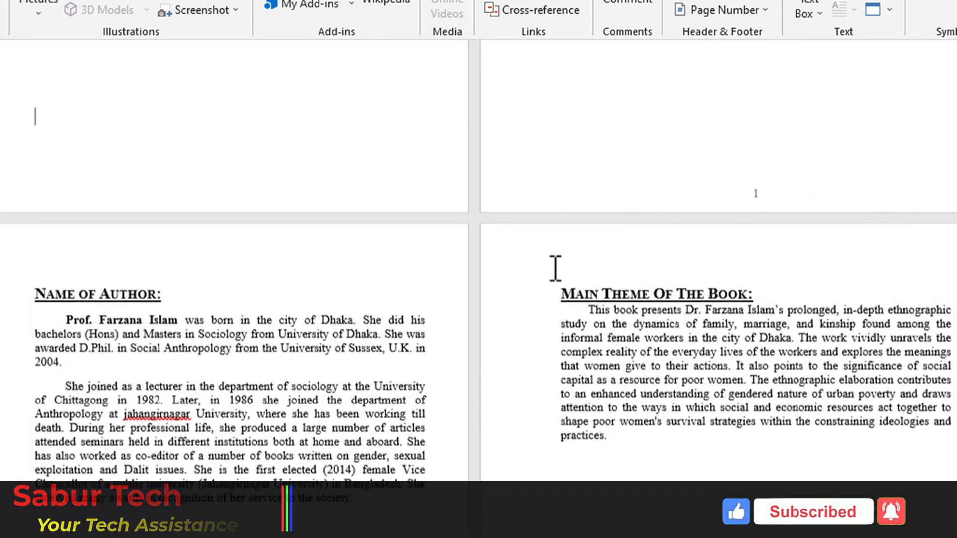
pyautogui.scroll(5, 555, 269)
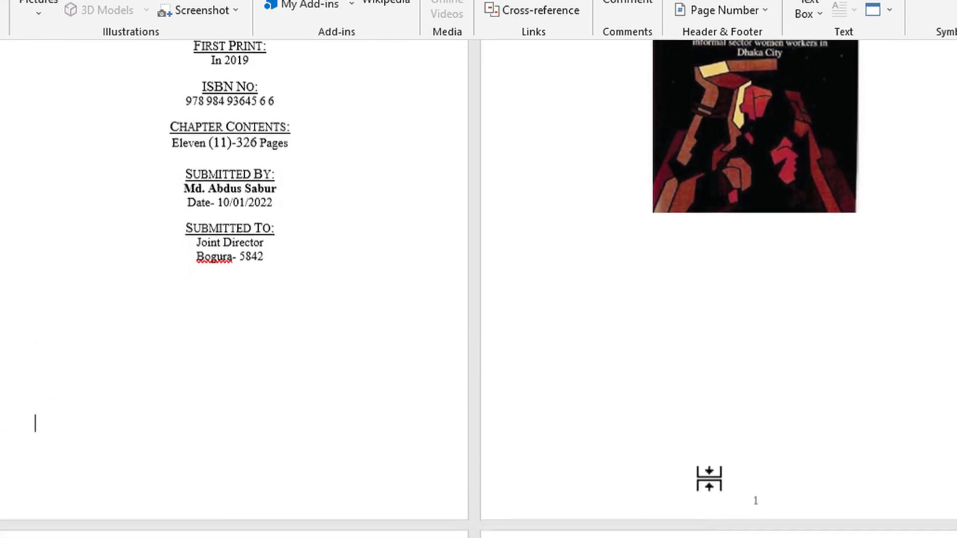
pyautogui.scroll(-1, 61, 388)
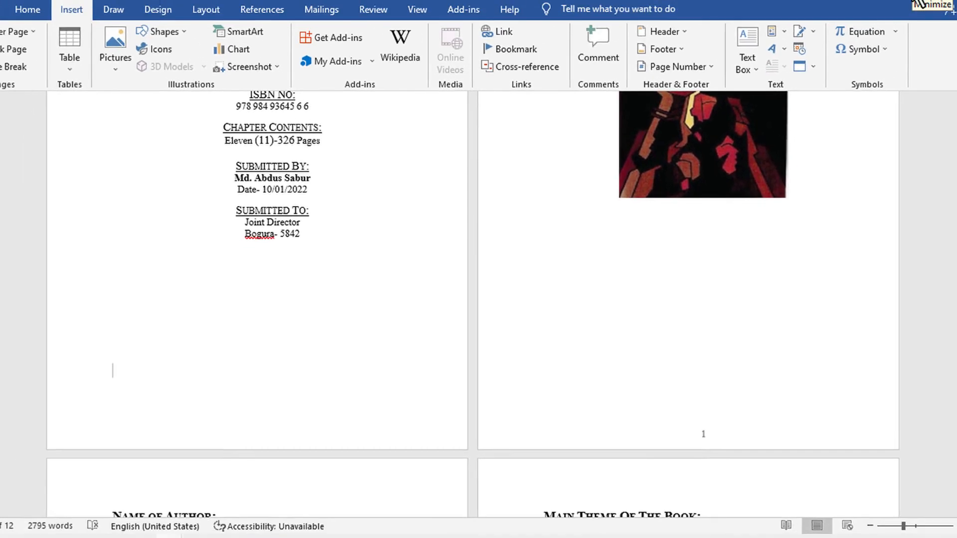
pyautogui.click(876, 7)
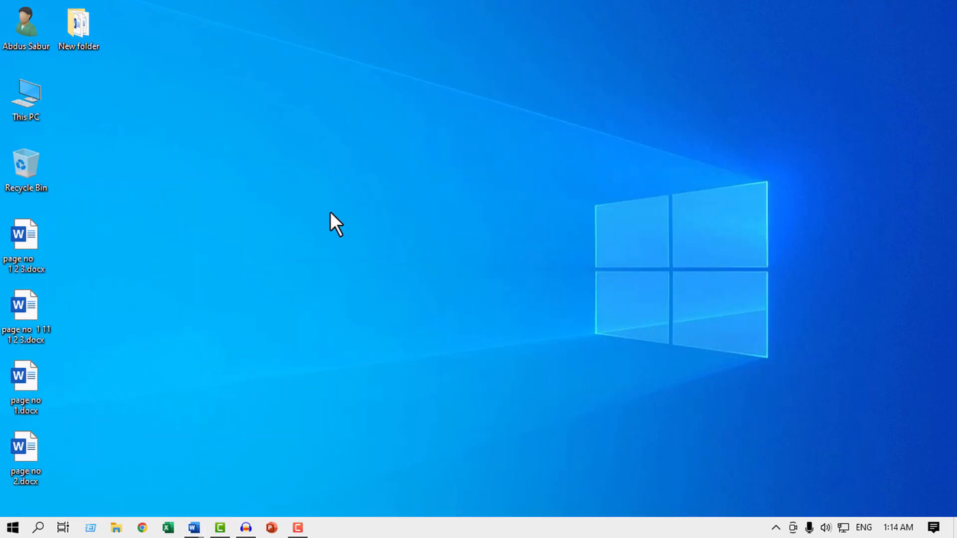